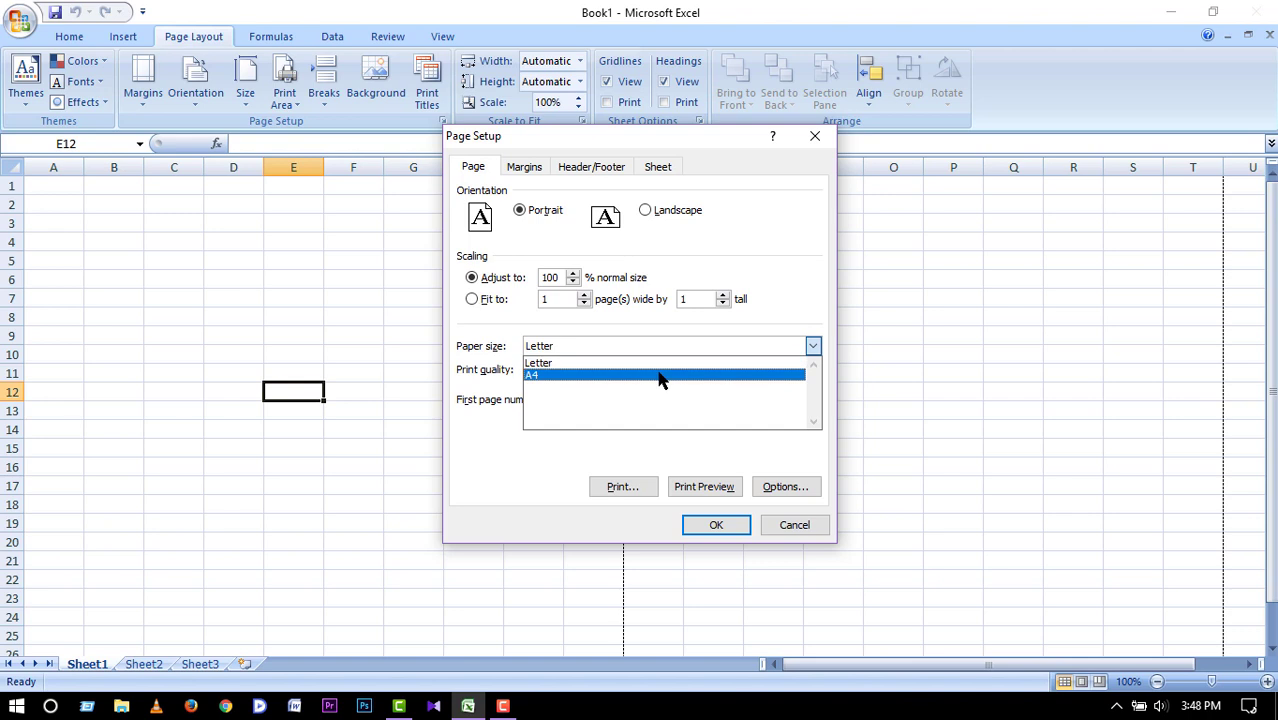
# Set the paper size to A4 and apply the page setup.
pyautogui.click(722, 527)
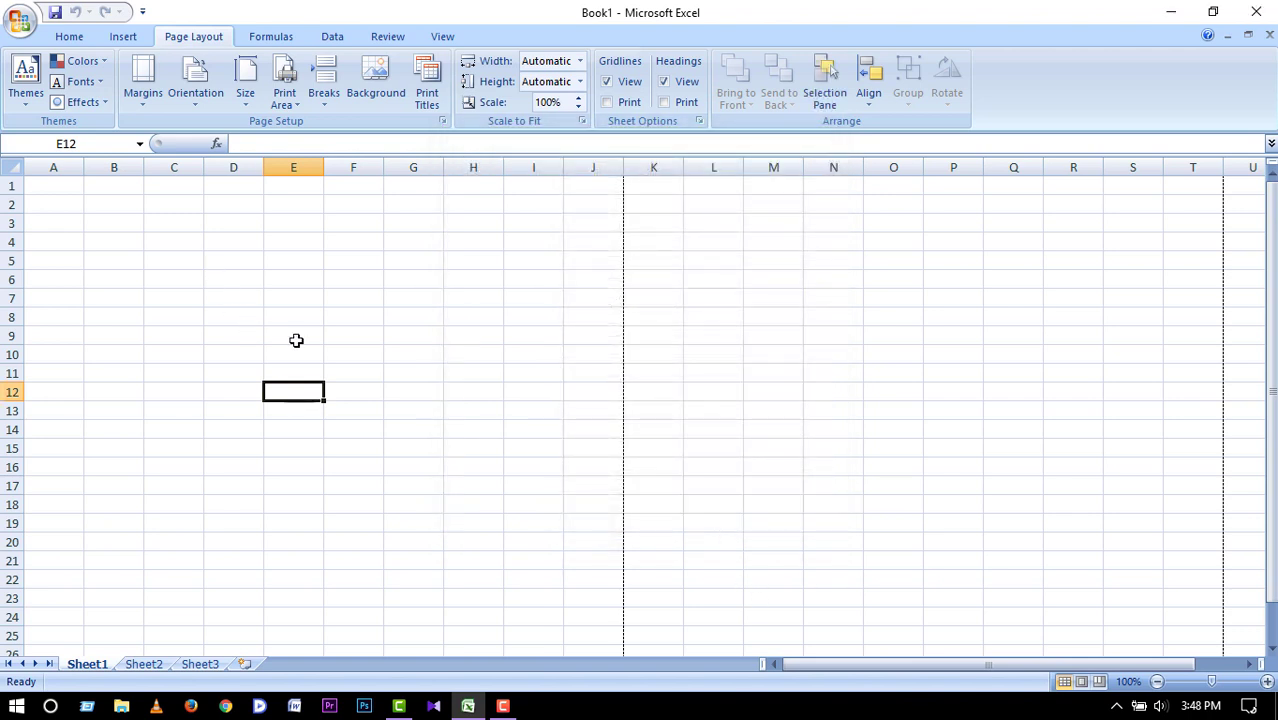
pyautogui.click(49, 189)
pyautogui.moveTo(49, 189); pyautogui.dragTo(585, 206)
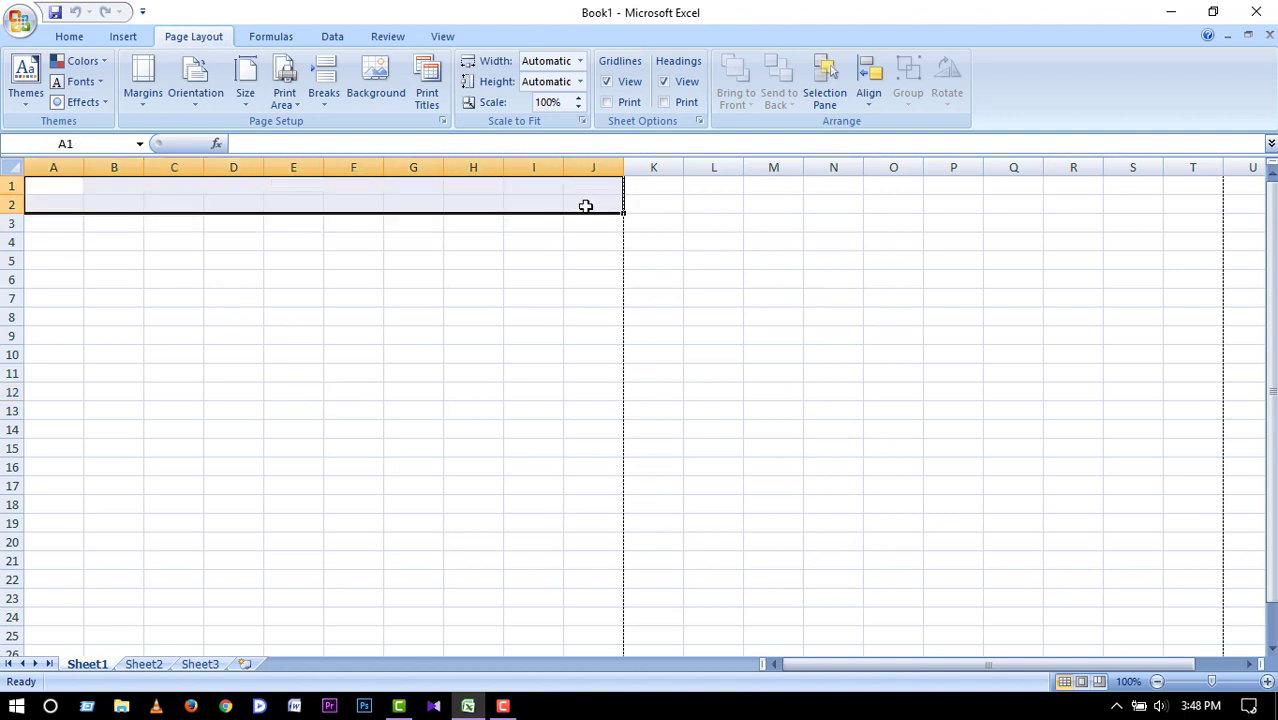
pyautogui.click(407, 244)
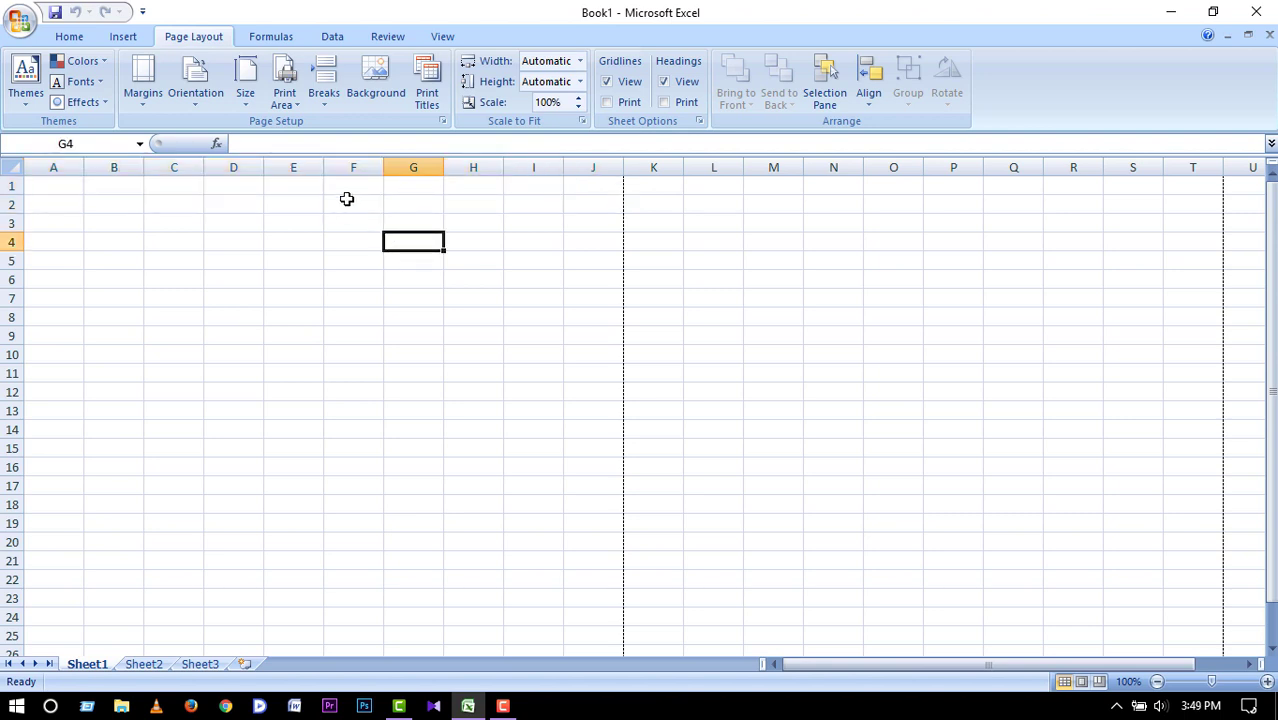
pyautogui.click(226, 187)
pyautogui.click(124, 40)
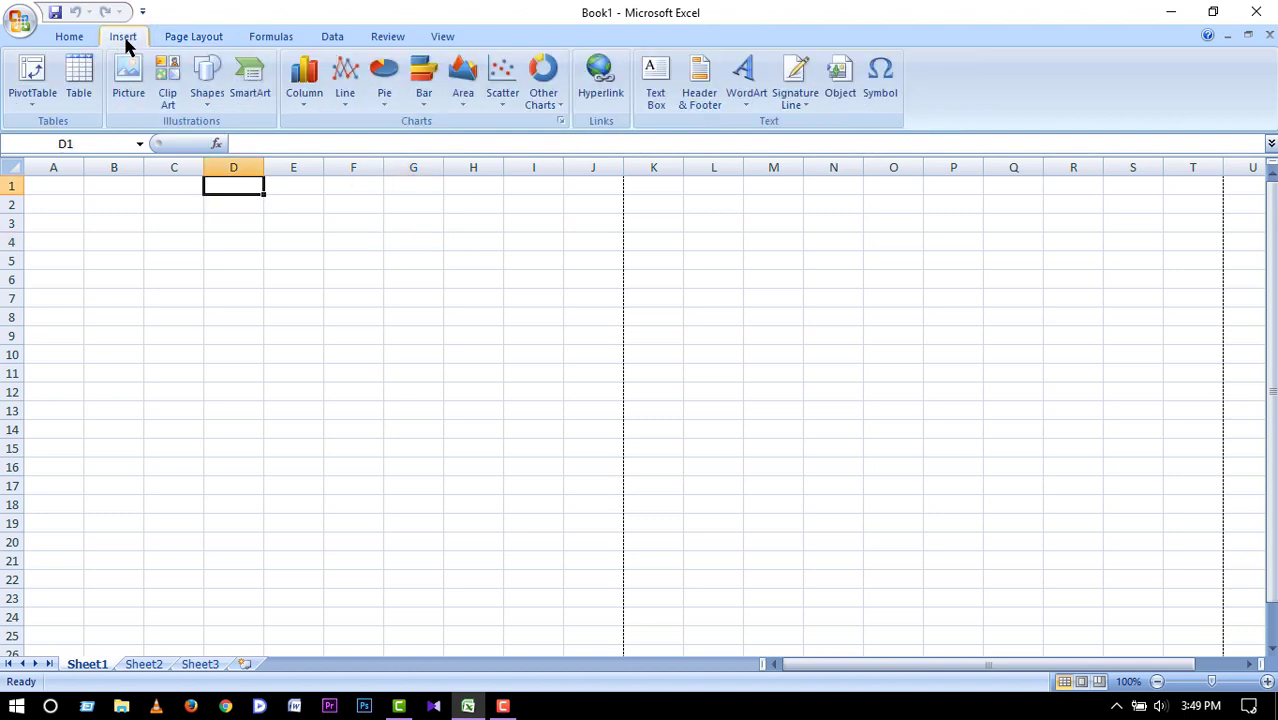
pyautogui.click(47, 187)
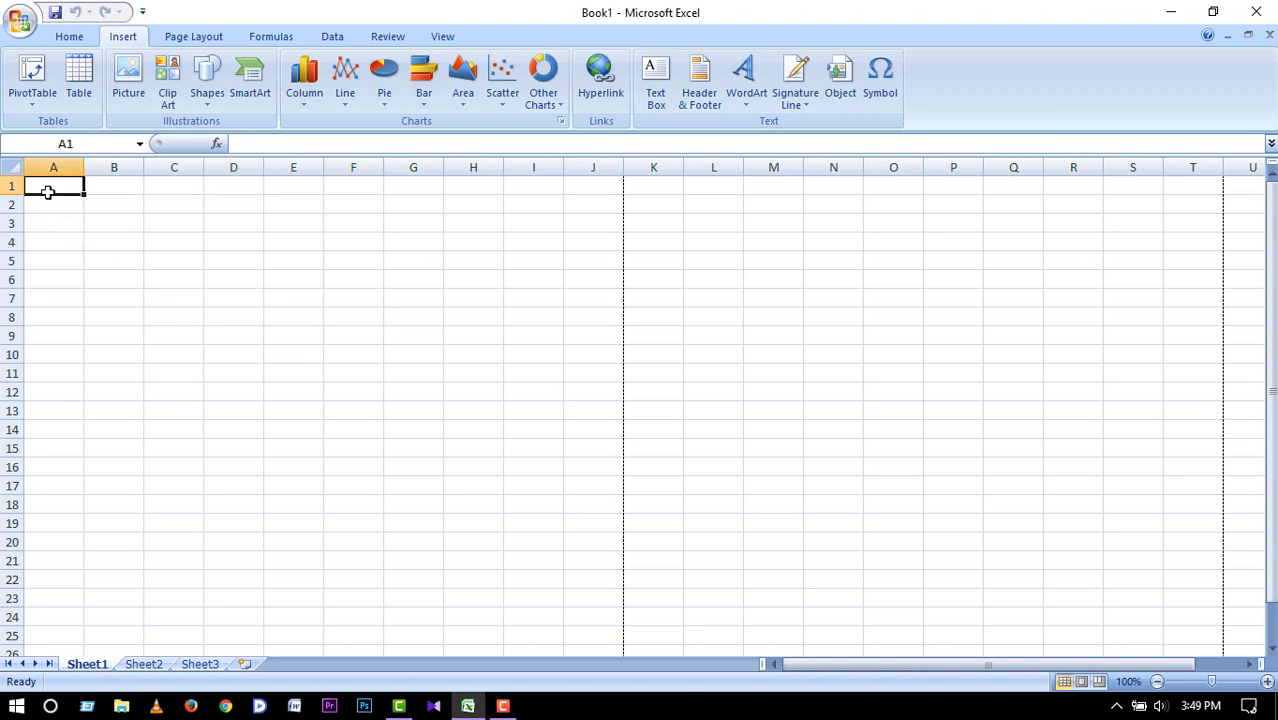
# Apply All Borders to the range A1:J94.
pyautogui.moveTo(47, 192); pyautogui.dragTo(257, 203)
pyautogui.moveTo(60, 190); pyautogui.dragTo(601, 321)
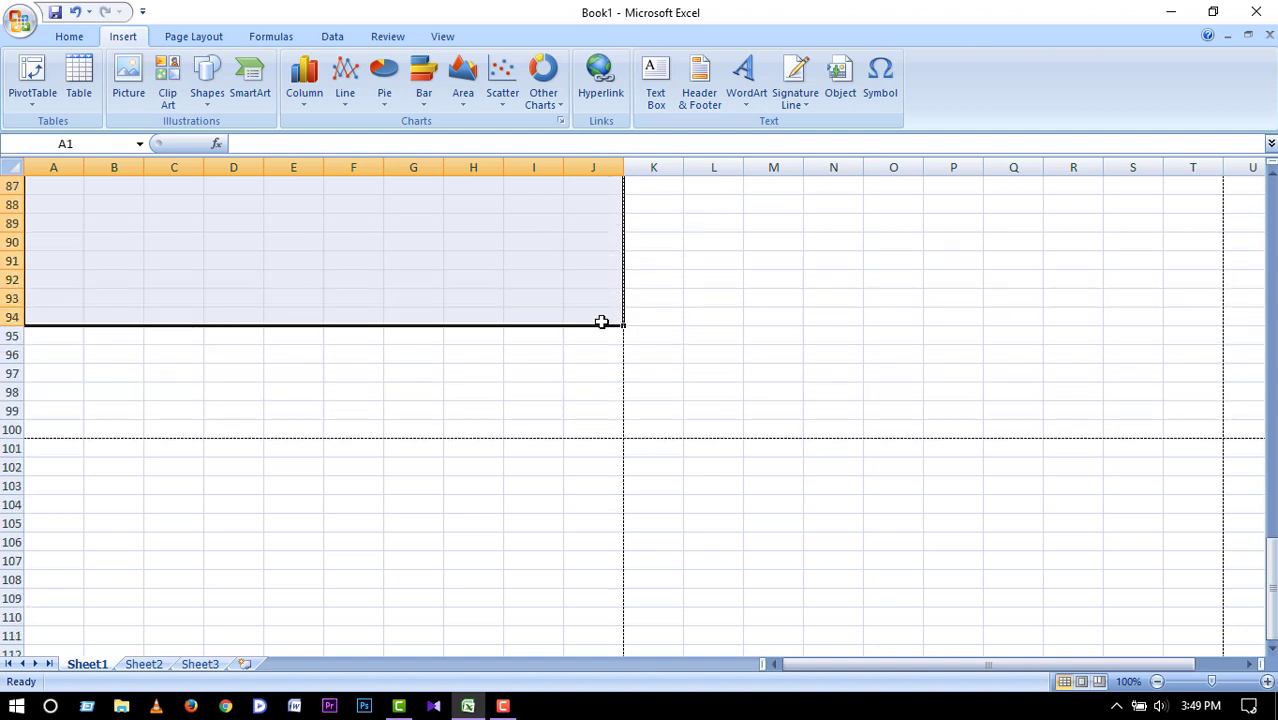
pyautogui.click(74, 37)
pyautogui.click(255, 95)
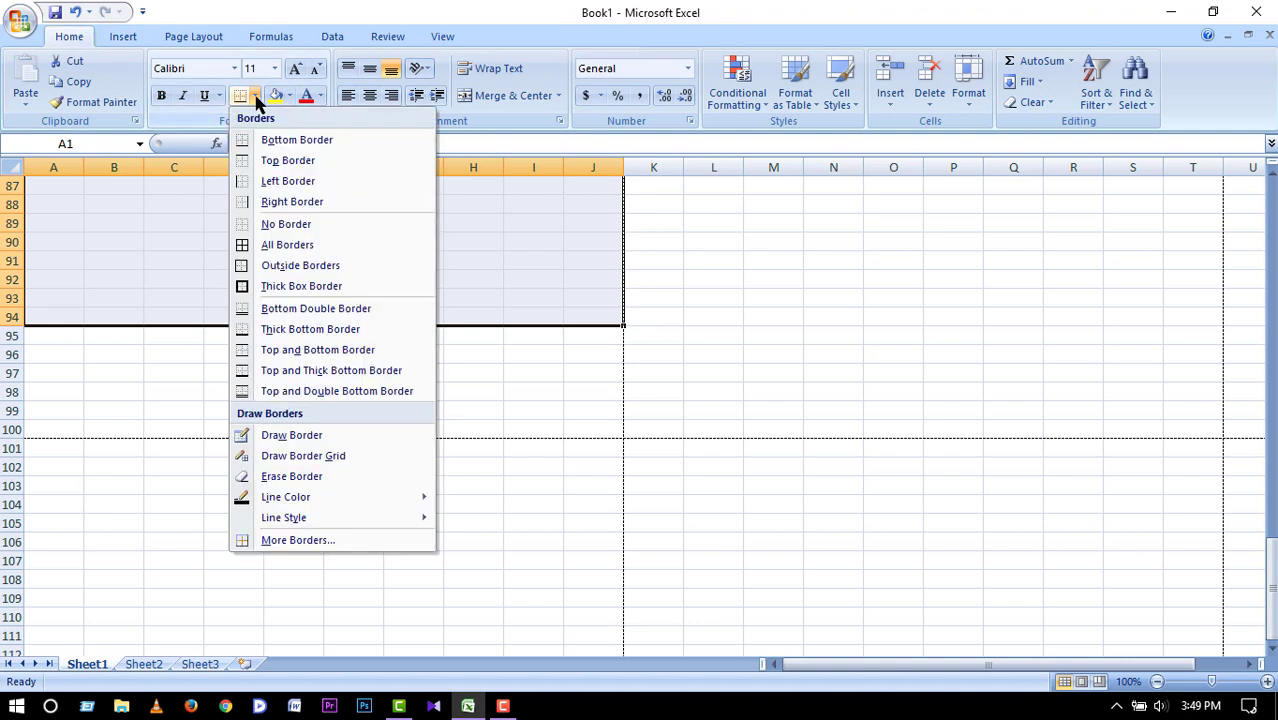
pyautogui.click(277, 245)
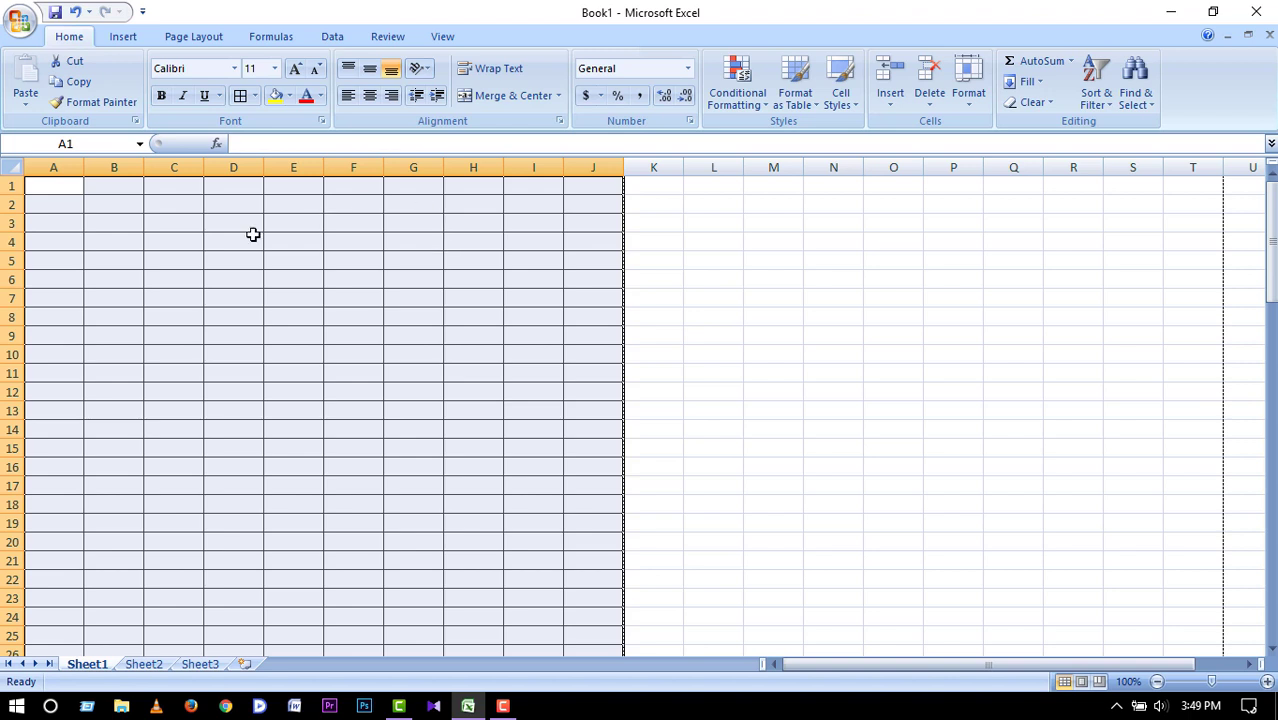
# Enter "Bangladesh" in cell A1.
pyautogui.click(42, 191)
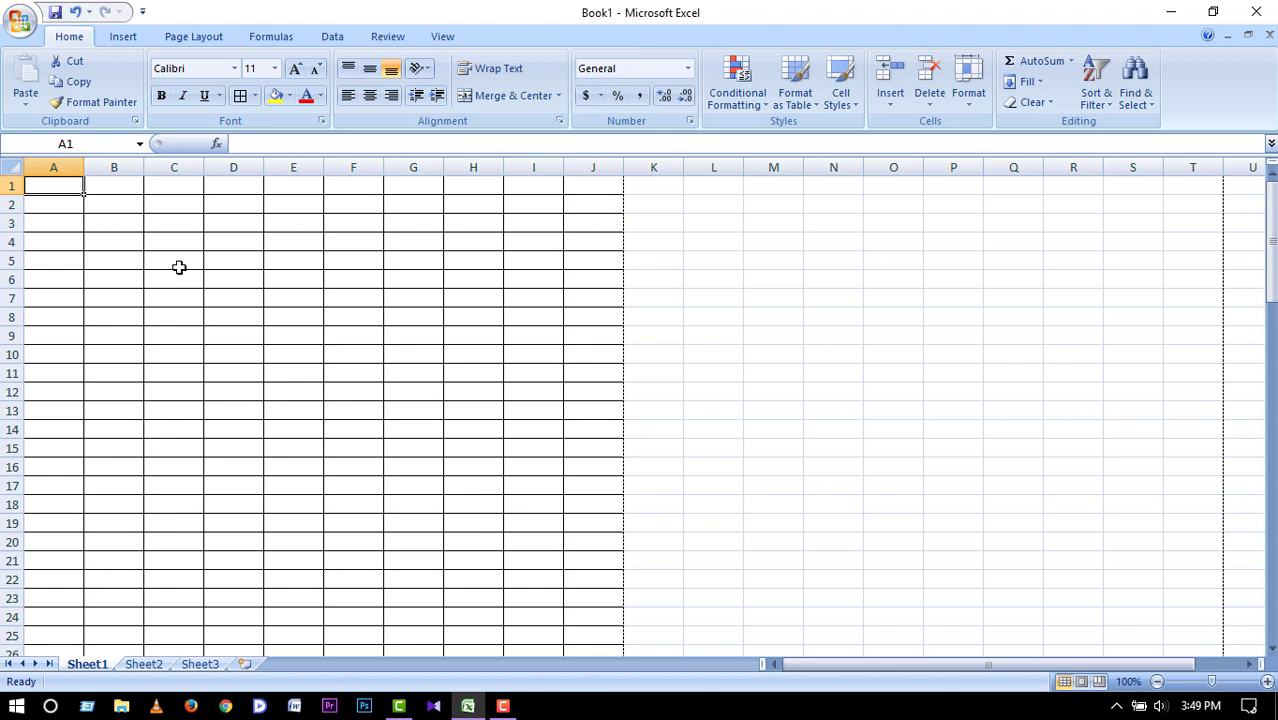
pyautogui.write('bANG')
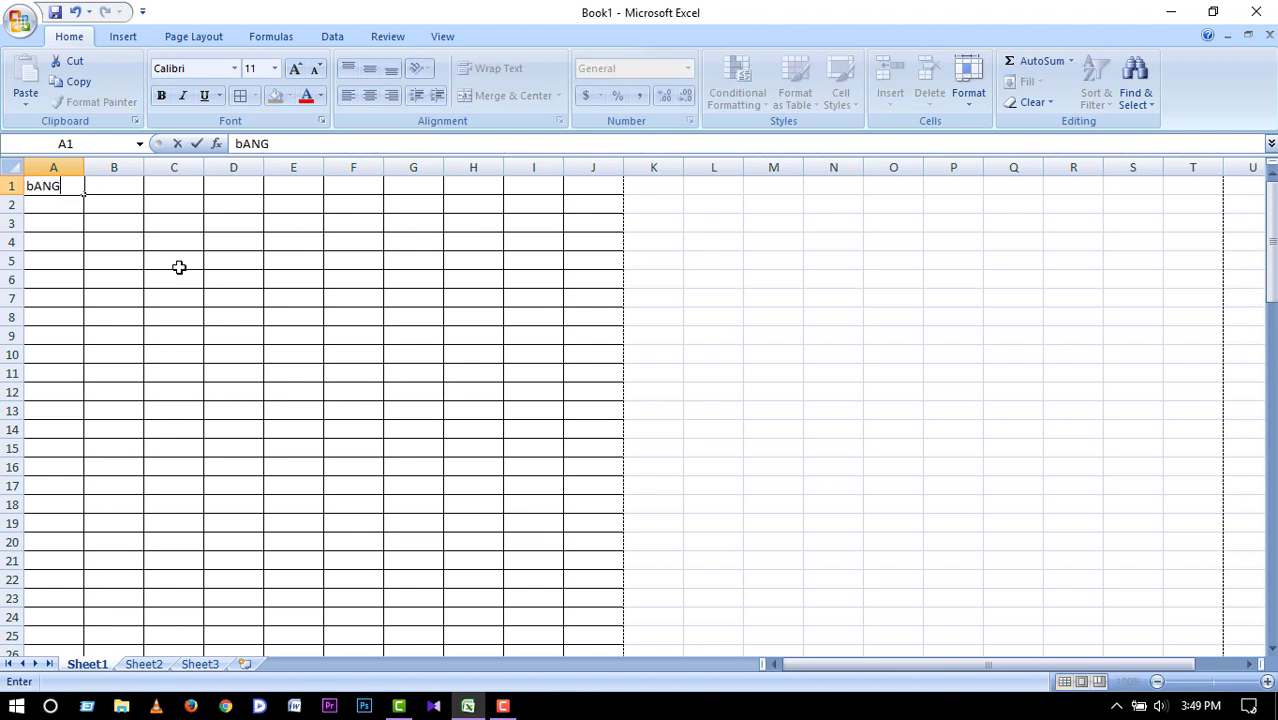
pyautogui.write('LADESH')
pyautogui.press('BackSpace')
pyautogui.press('BackSpace')
pyautogui.press('BackSpace')
pyautogui.press('BackSpace')
pyautogui.press('BackSpace')
pyautogui.press('BackSpace')
pyautogui.press('BackSpace')
pyautogui.press('BackSpace')
pyautogui.press('BackSpace')
pyautogui.press('BackSpace')
pyautogui.write('Bangladesh')
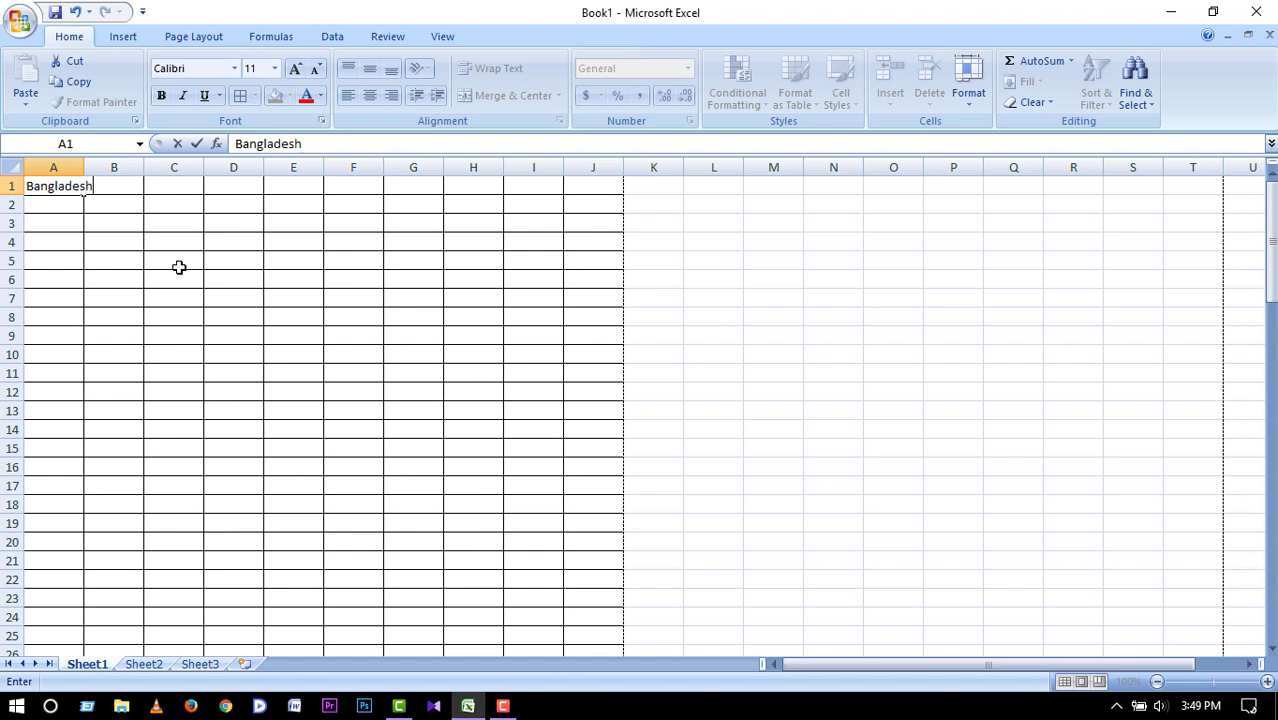
pyautogui.press('Return')
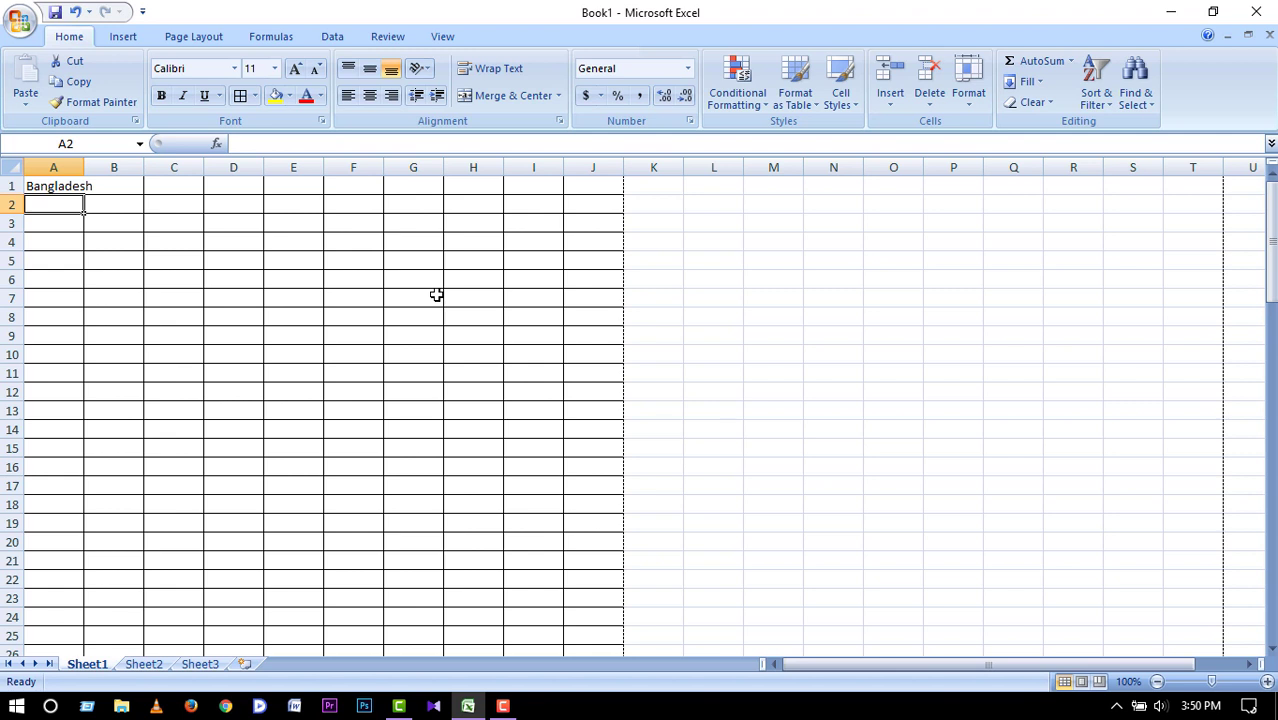
# Enter "Bangladash" in cell H2.
pyautogui.press('Right')
pyautogui.press('Right')
pyautogui.press('Right')
pyautogui.press('Right')
pyautogui.press('Right')
pyautogui.press('Right')
pyautogui.press('Right')
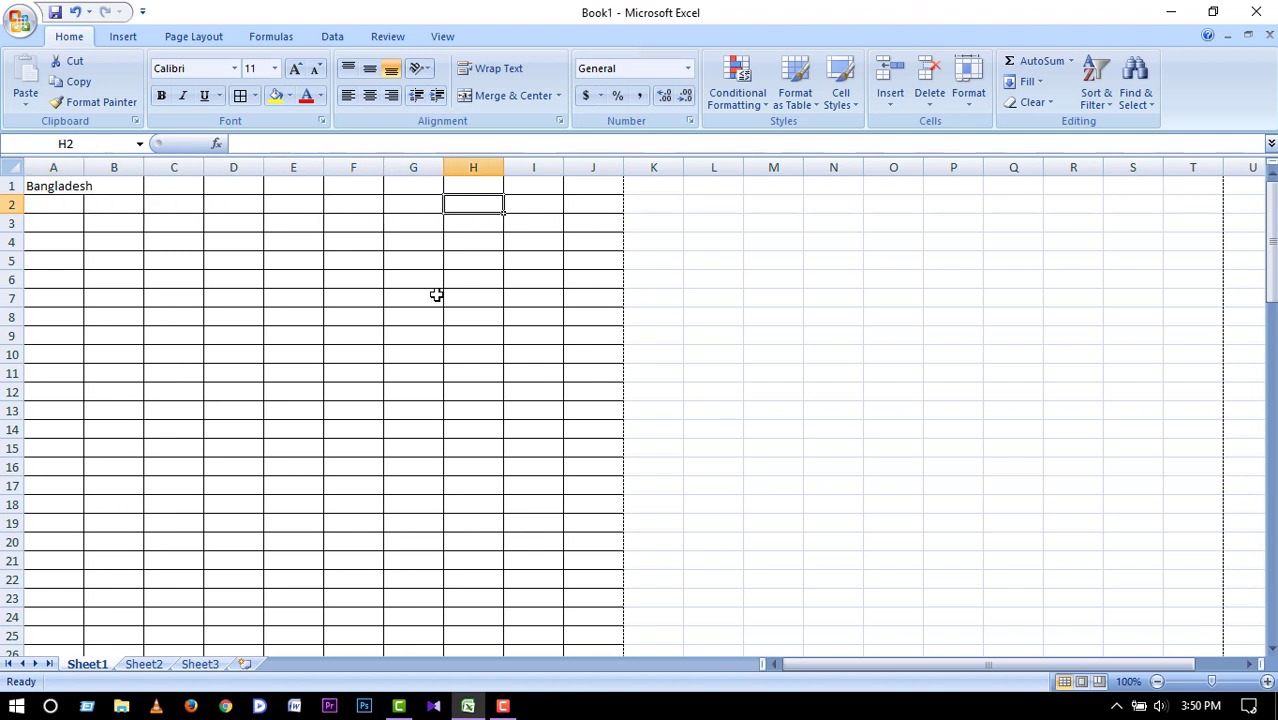
pyautogui.write('Bang')
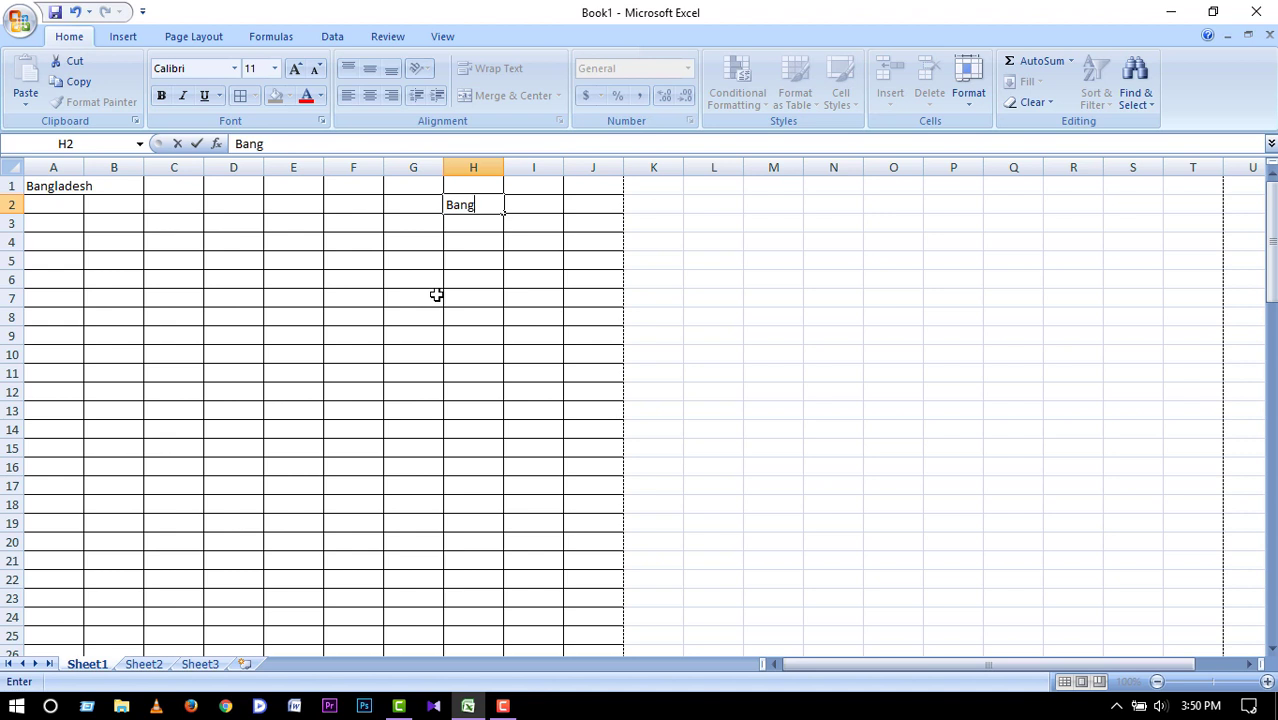
pyautogui.write('ladash')
pyautogui.press('Return')
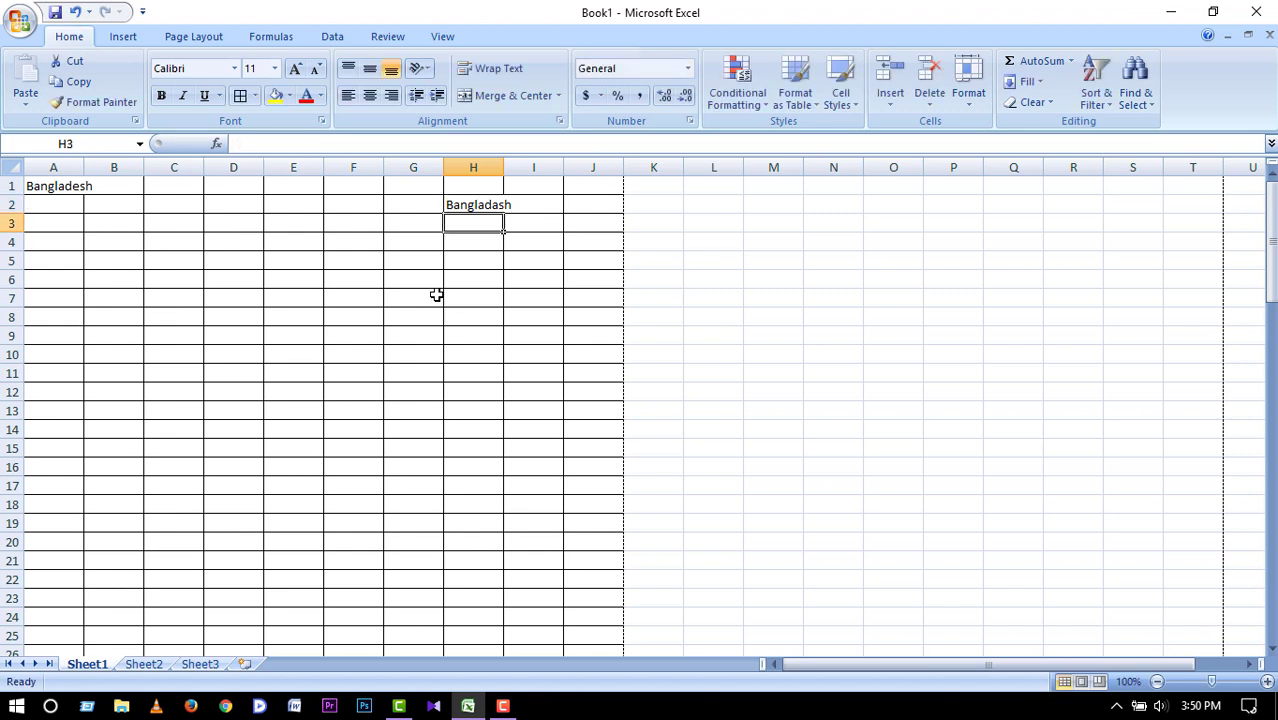
# Copy the entry in H2 into every cell of the range H3:J27.
pyautogui.click(484, 206)
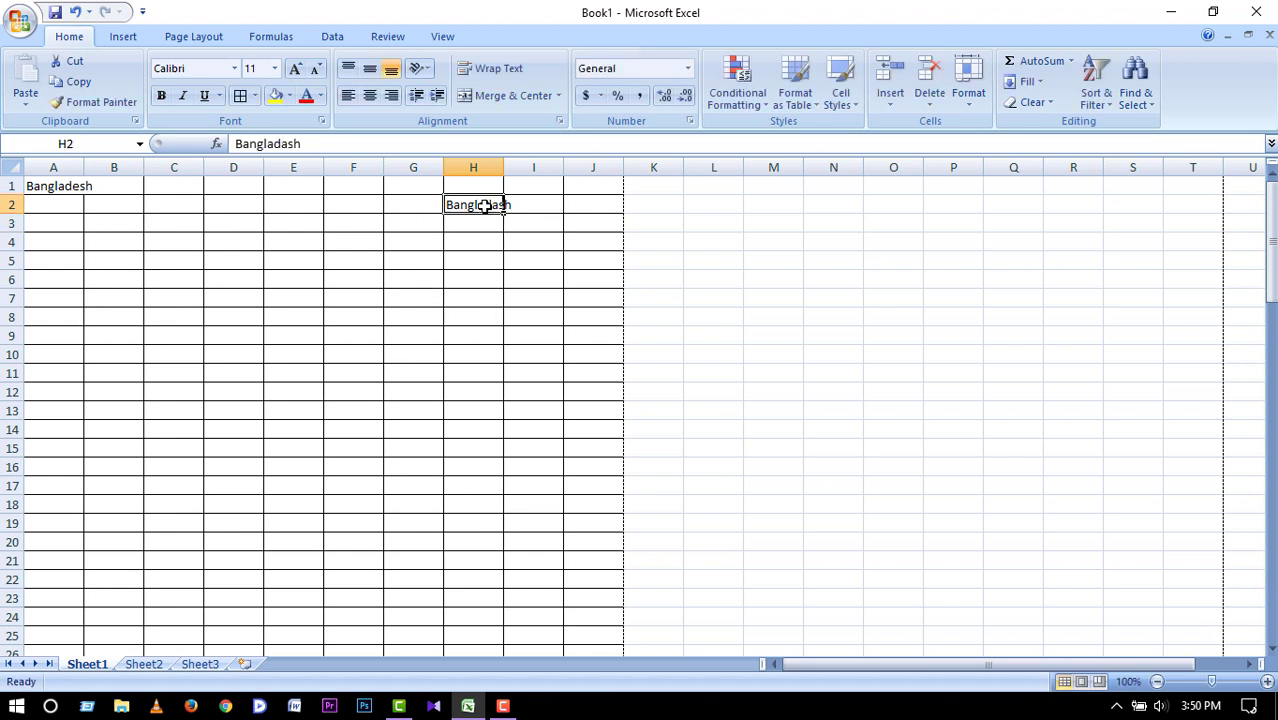
pyautogui.hotkey('ctrl', 'c')
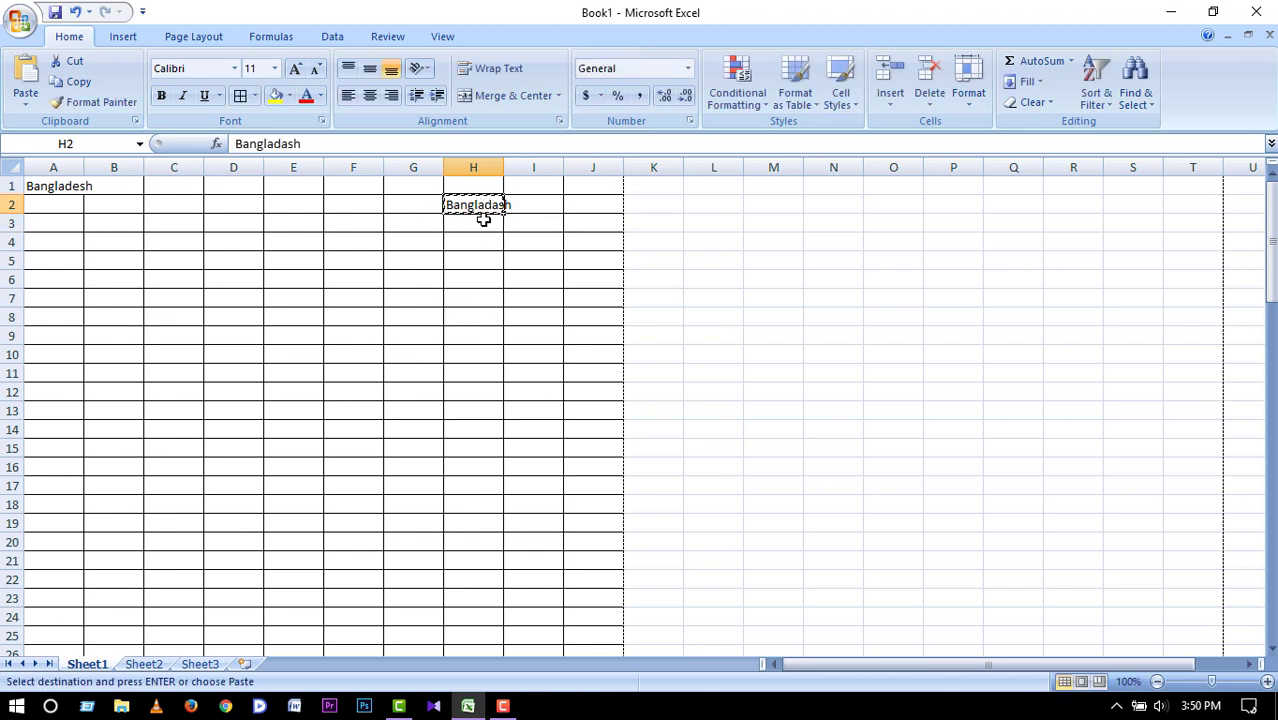
pyautogui.click(483, 222)
pyautogui.hotkey('shift', 'Down')
pyautogui.hotkey('shift', 'Down')
pyautogui.hotkey('shift', 'Down')
pyautogui.hotkey('shift', 'Down')
pyautogui.hotkey('shift', 'Down')
pyautogui.hotkey('shift', 'Down')
pyautogui.hotkey('shift', 'Down')
pyautogui.hotkey('shift', 'Down')
pyautogui.hotkey('shift', 'Down')
pyautogui.hotkey('shift', 'Down')
pyautogui.hotkey('shift', 'Down')
pyautogui.hotkey('shift', 'Down')
pyautogui.hotkey('shift', 'Down')
pyautogui.hotkey('shift', 'Down')
pyautogui.hotkey('shift', 'Down')
pyautogui.hotkey('shift', 'Down')
pyautogui.hotkey('shift', 'Down')
pyautogui.hotkey('shift', 'Down')
pyautogui.hotkey('shift', 'Down')
pyautogui.hotkey('shift', 'Down')
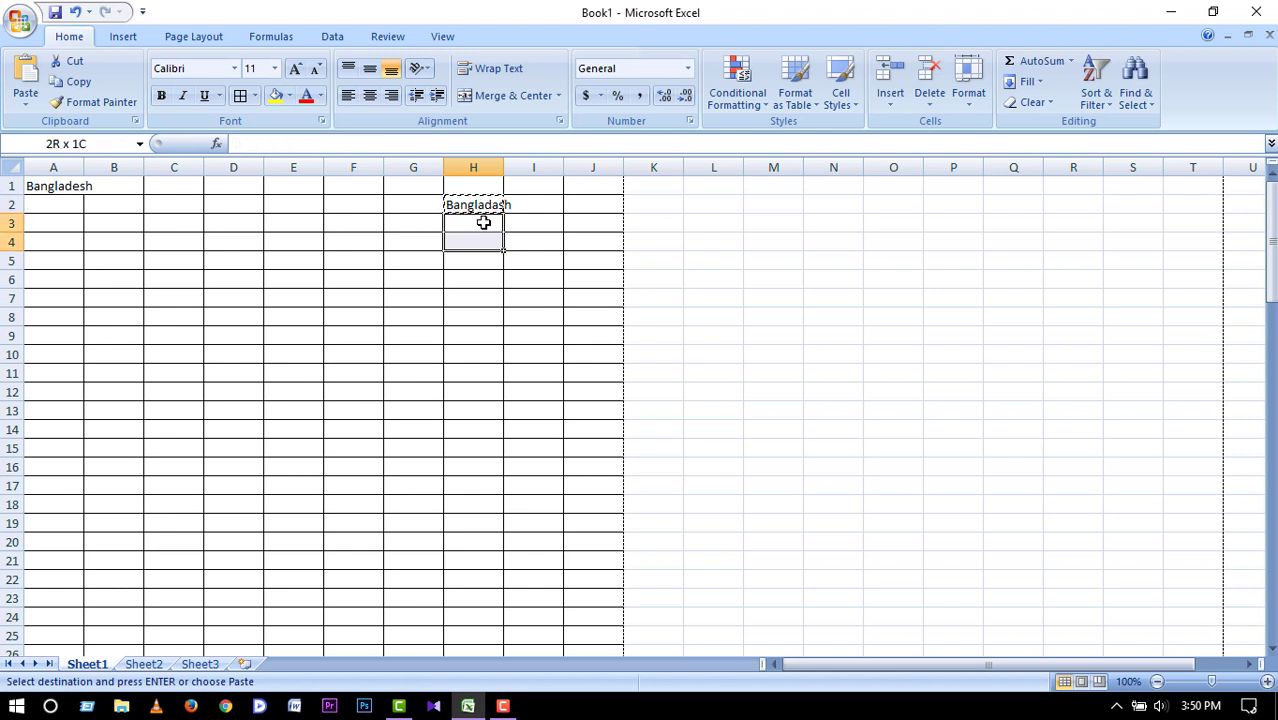
pyautogui.hotkey('shift', 'Right')
pyautogui.hotkey('shift', 'Down')
pyautogui.hotkey('shift', 'Down')
pyautogui.hotkey('shift', 'Down')
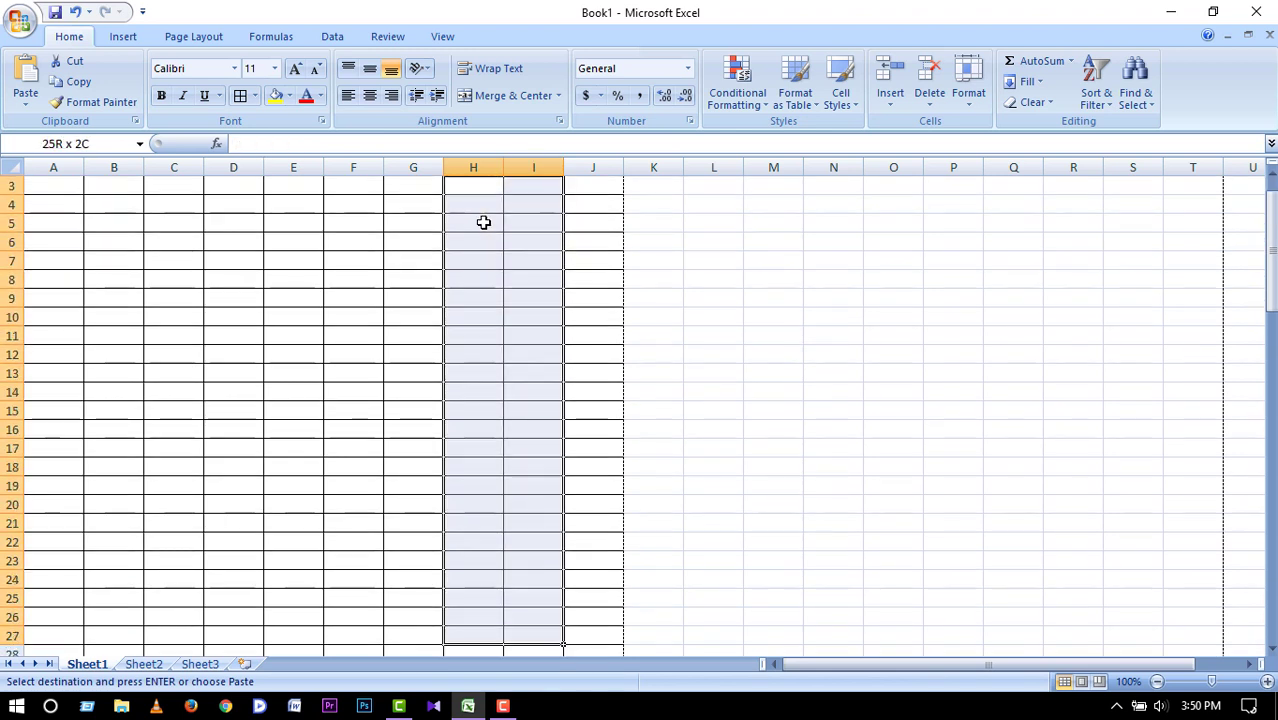
pyautogui.hotkey('shift', 'Right')
pyautogui.hotkey('ctrl', 'v')
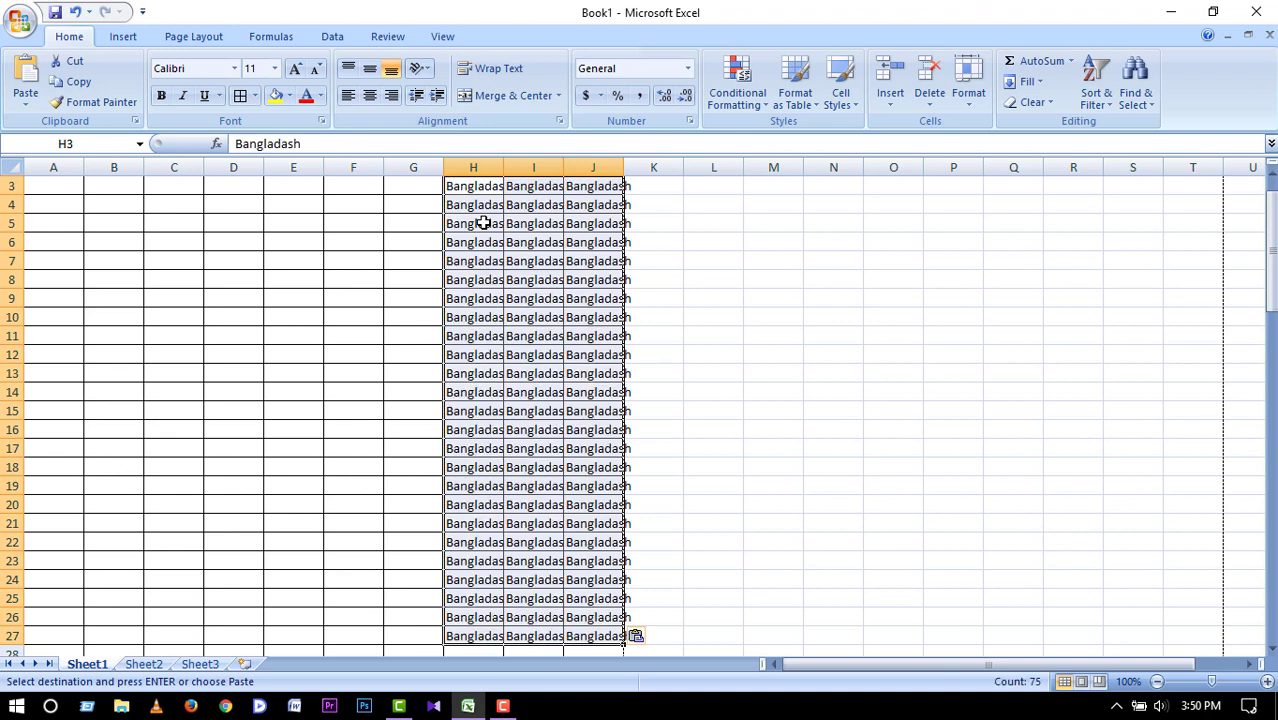
# Paste the copied H2 entry into the range D5:F26 as well.
pyautogui.scroll(1, 553, 225)
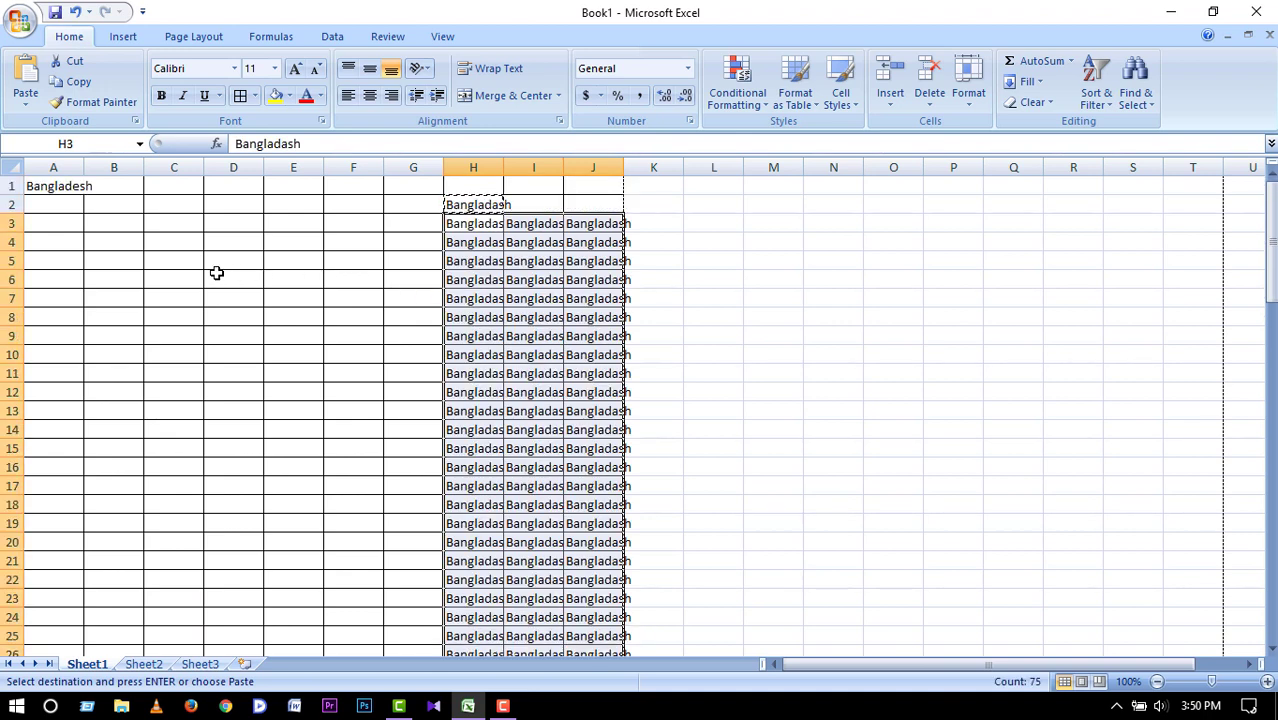
pyautogui.moveTo(225, 265); pyautogui.dragTo(345, 636)
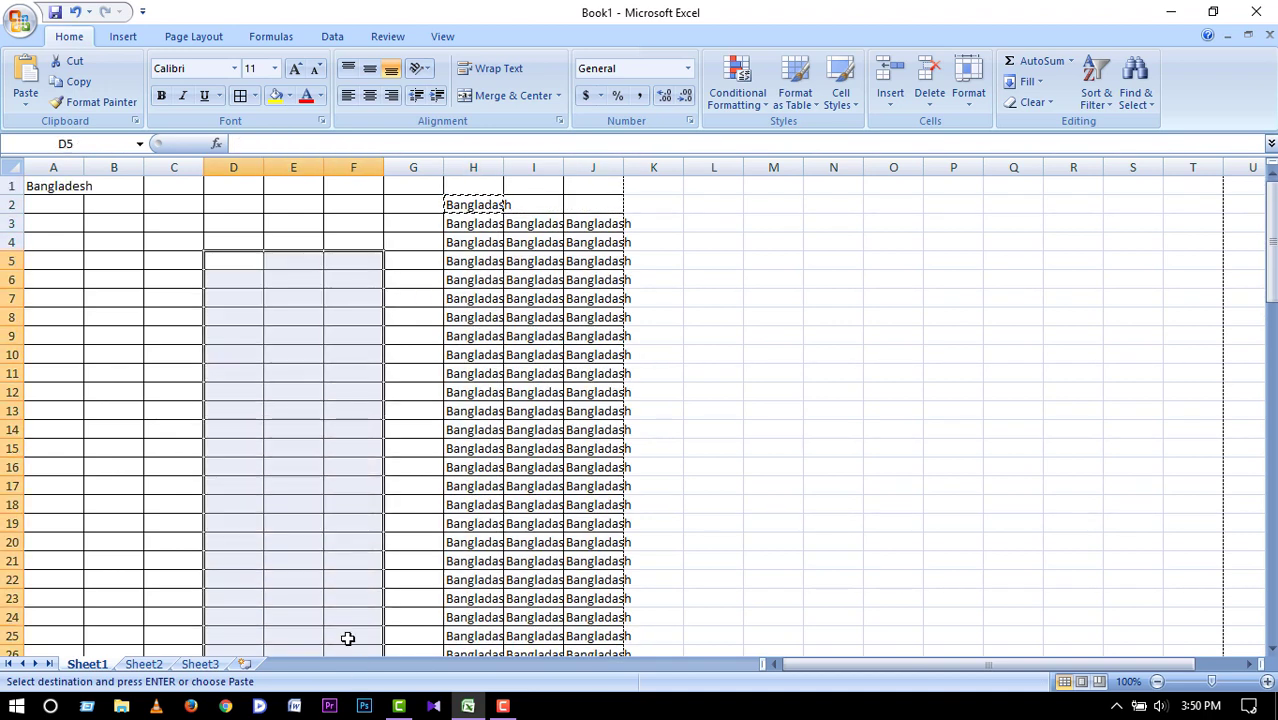
pyautogui.hotkey('ctrl', 'v')
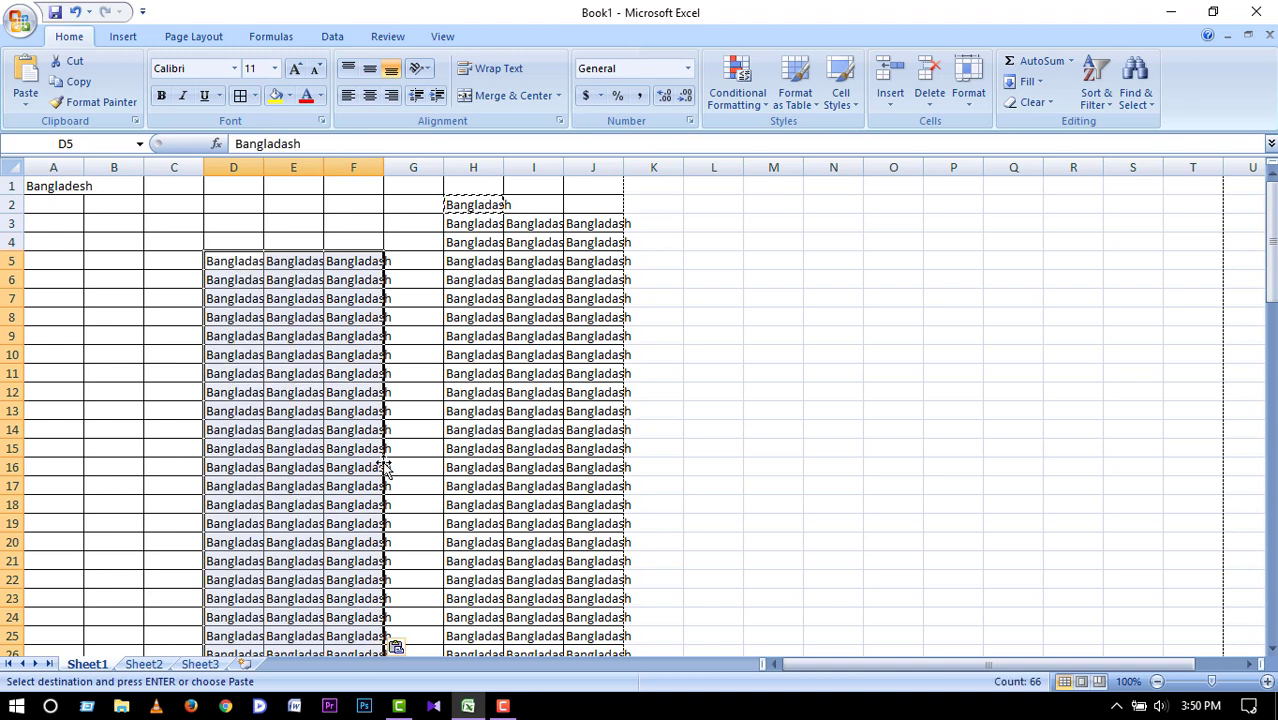
pyautogui.click(422, 268)
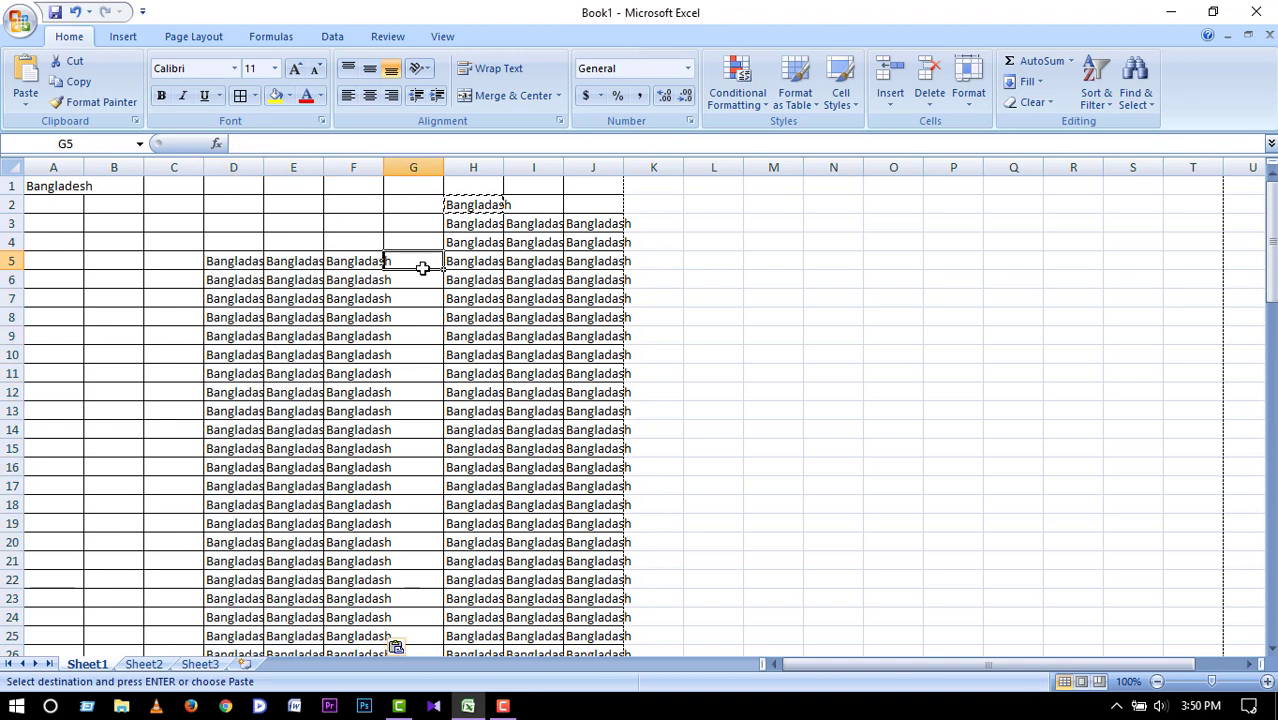
# Format all cells of the sheet with font size 9 and centred, middle-aligned, wrapped text.
pyautogui.click(48, 186)
pyautogui.hotkey('ctrl', 'a')
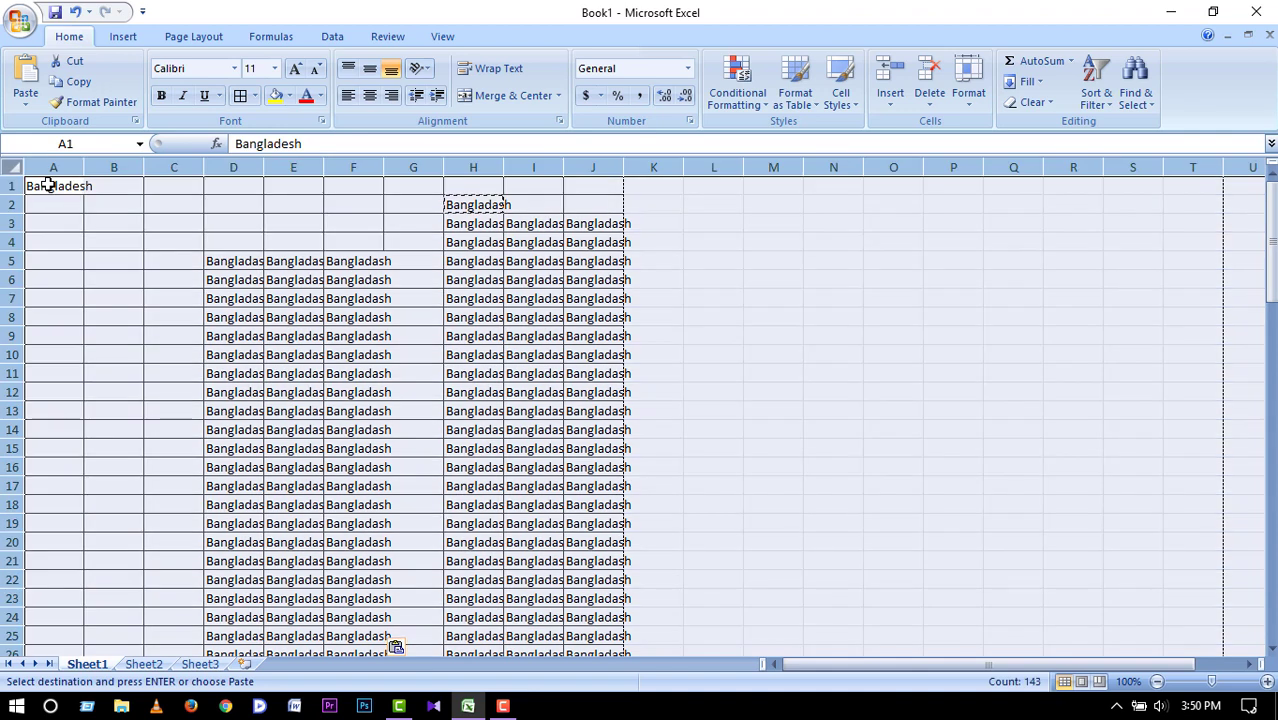
pyautogui.click(270, 70)
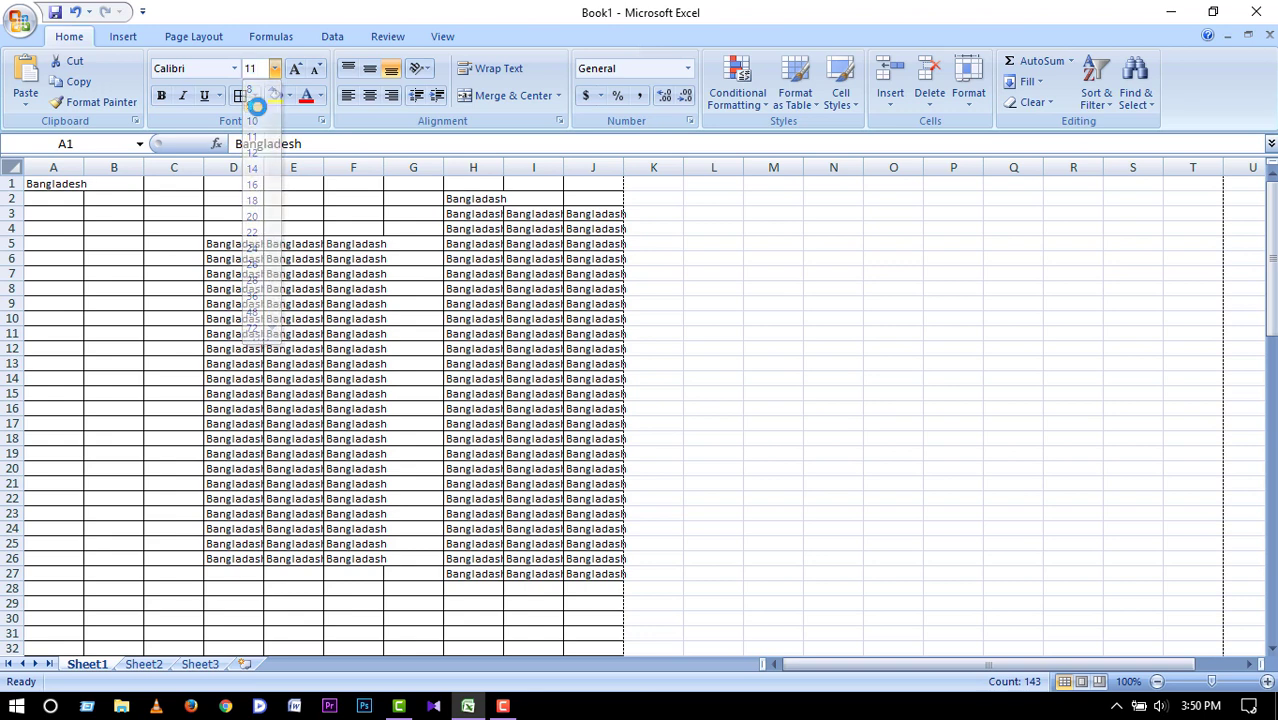
pyautogui.click(254, 105)
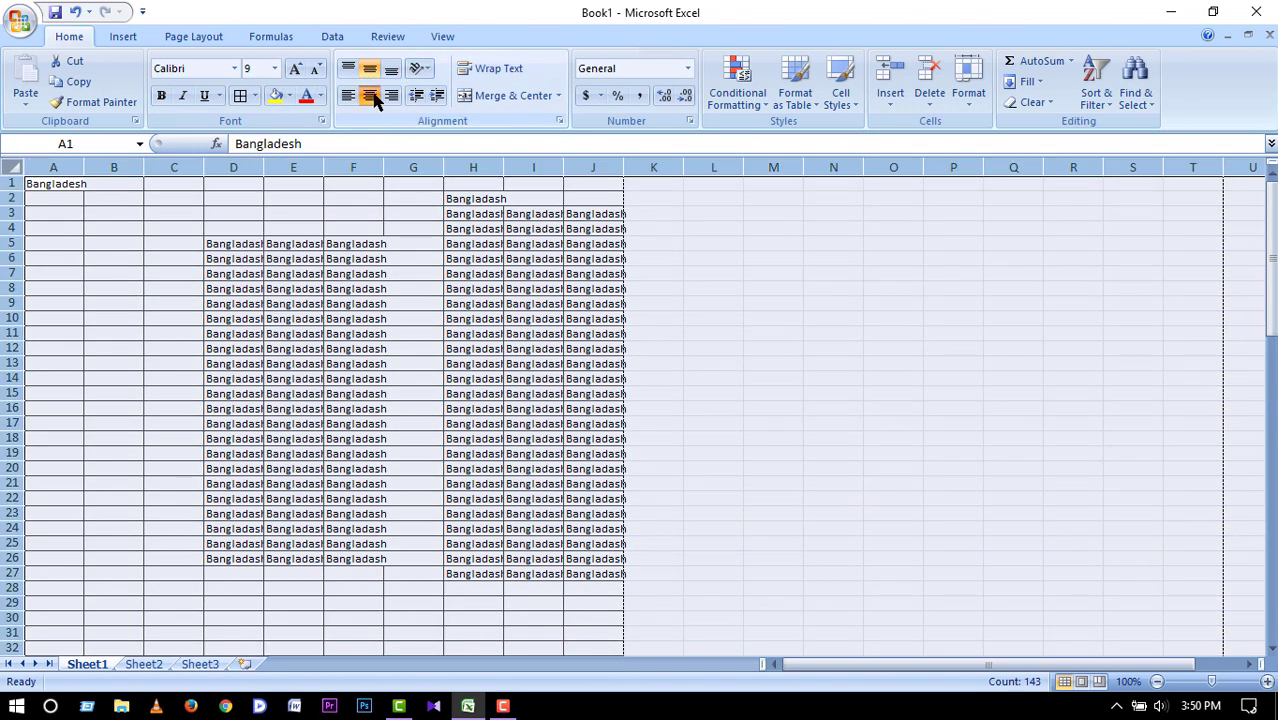
pyautogui.click(370, 95)
pyautogui.click(489, 68)
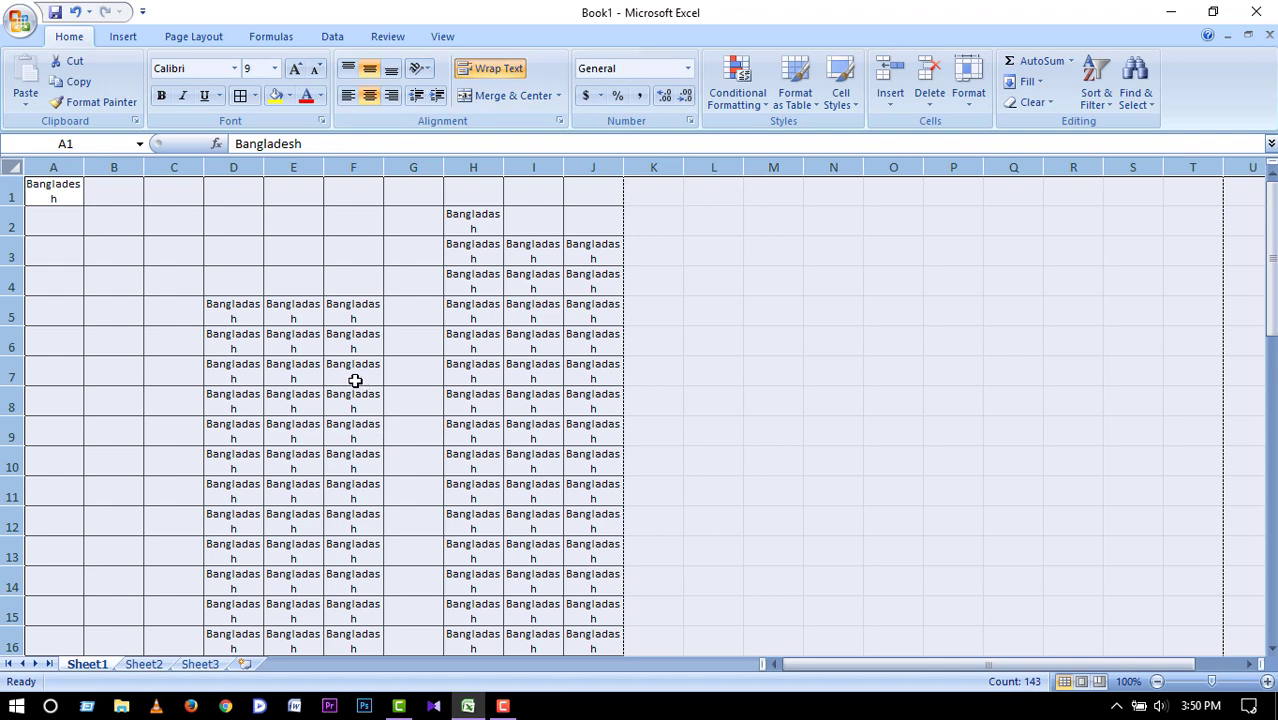
# Widen all columns equally so that each entry fits on one line.
pyautogui.moveTo(262, 167); pyautogui.dragTo(383, 178)
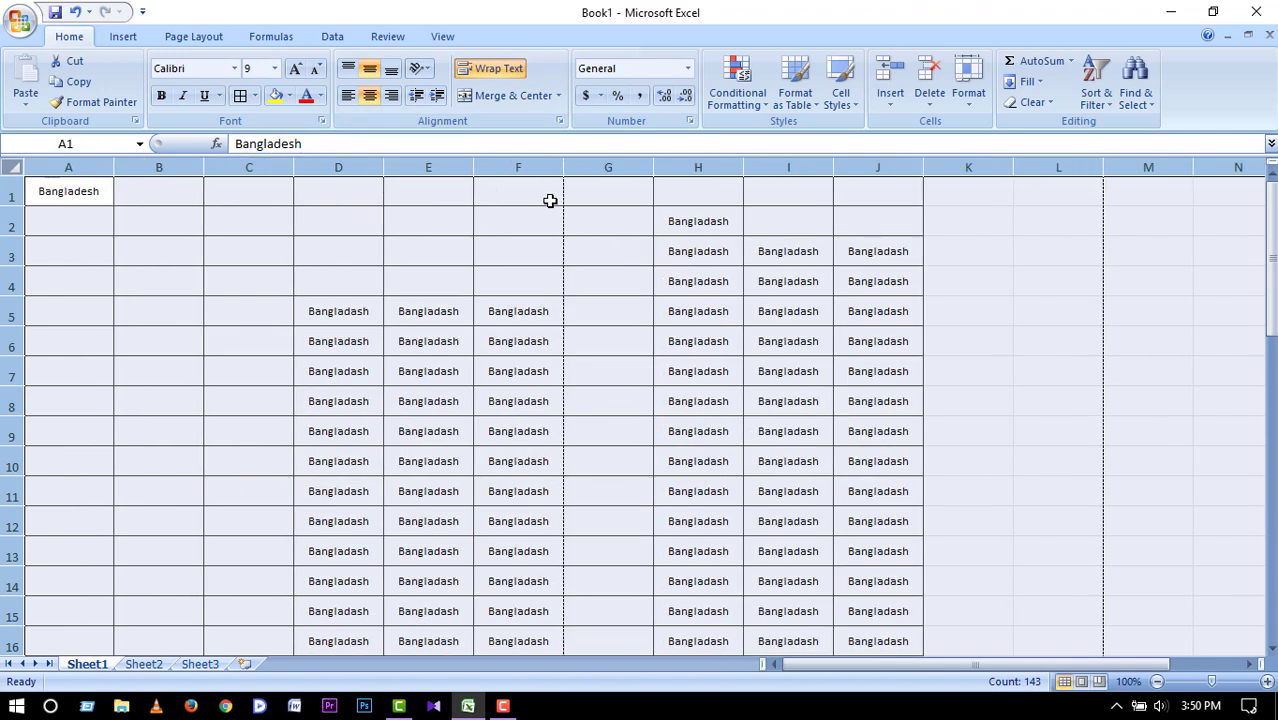
pyautogui.doubleClick(366, 311)
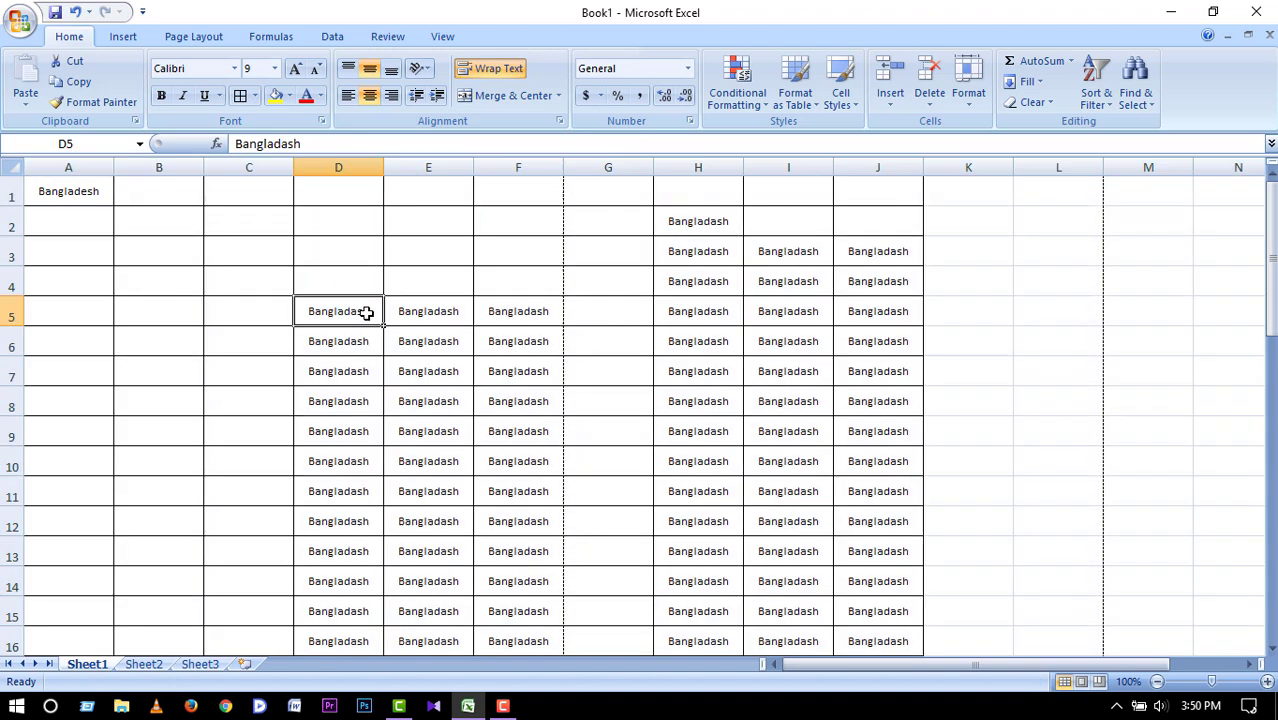
pyautogui.click(434, 311)
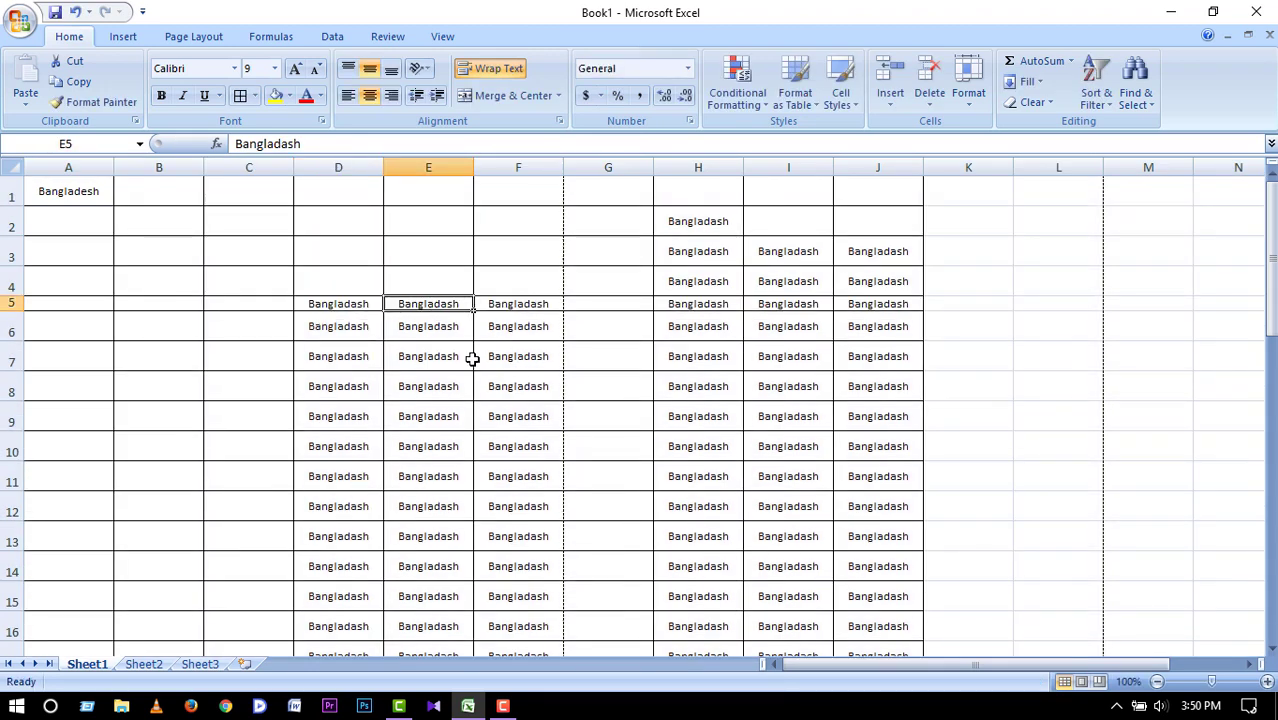
pyautogui.click(455, 320)
pyautogui.click(254, 337)
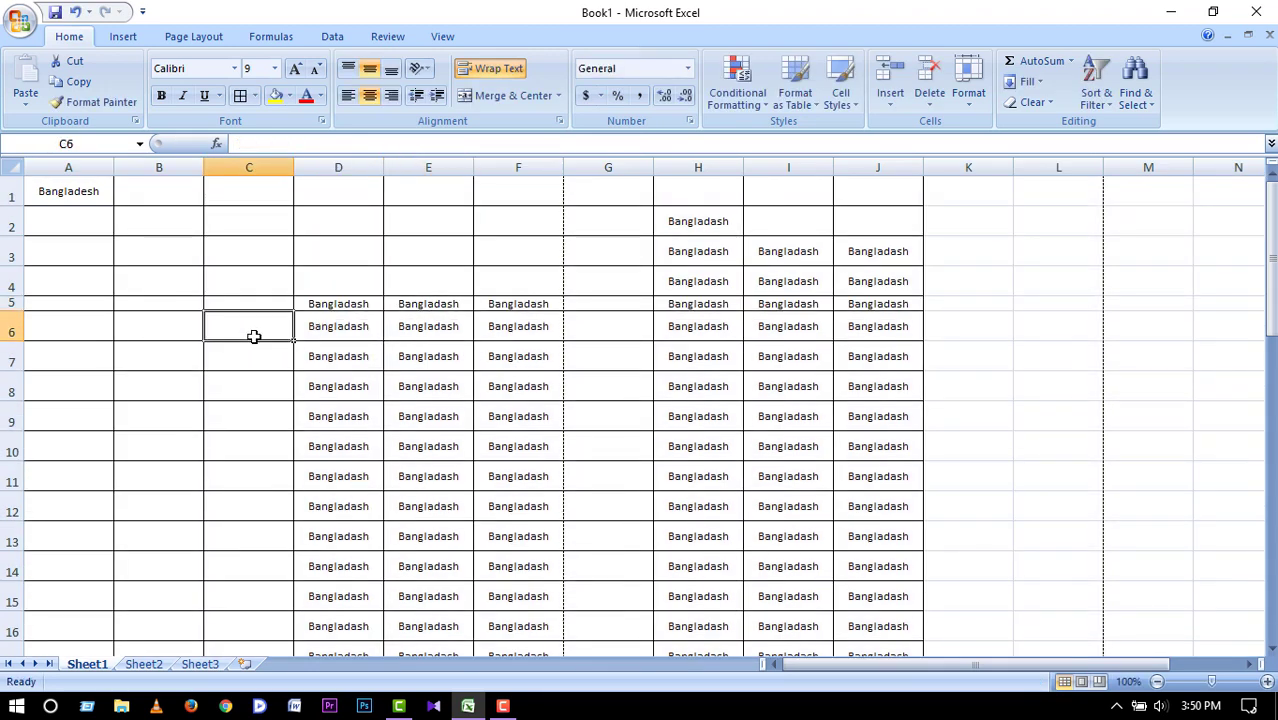
# Start a Find search from cell A1.
pyautogui.click(91, 195)
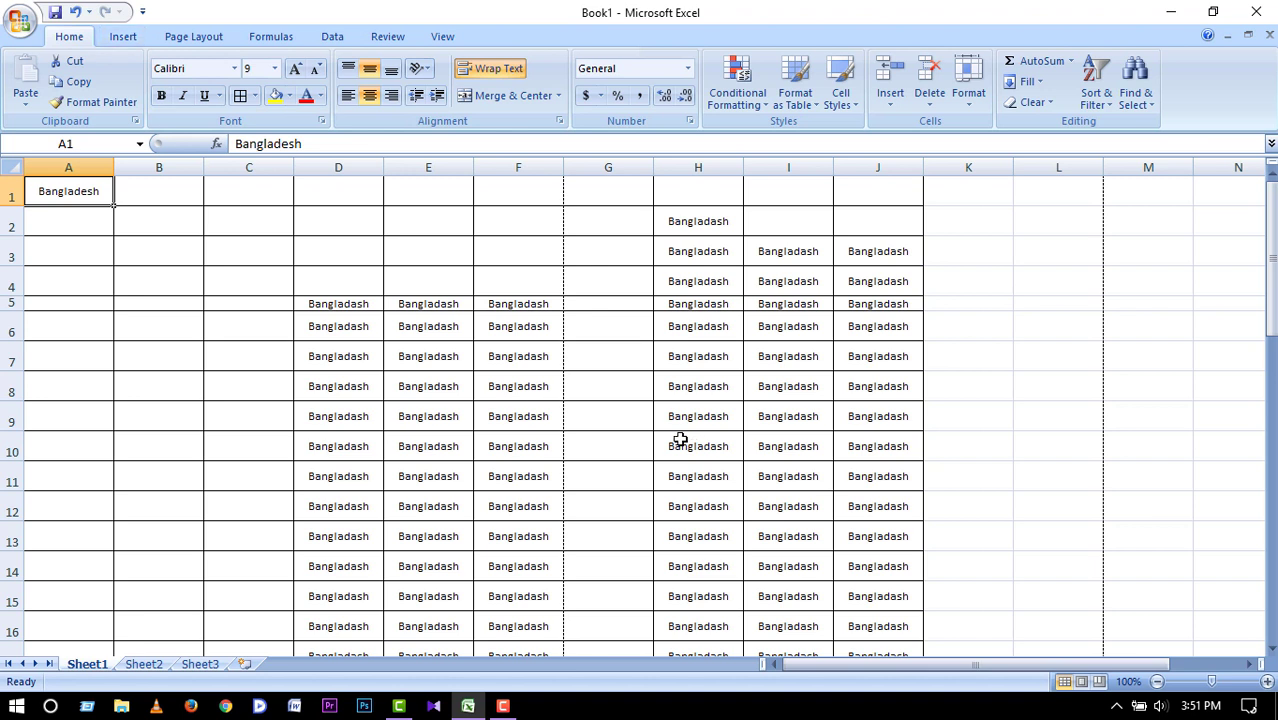
pyautogui.click(1145, 106)
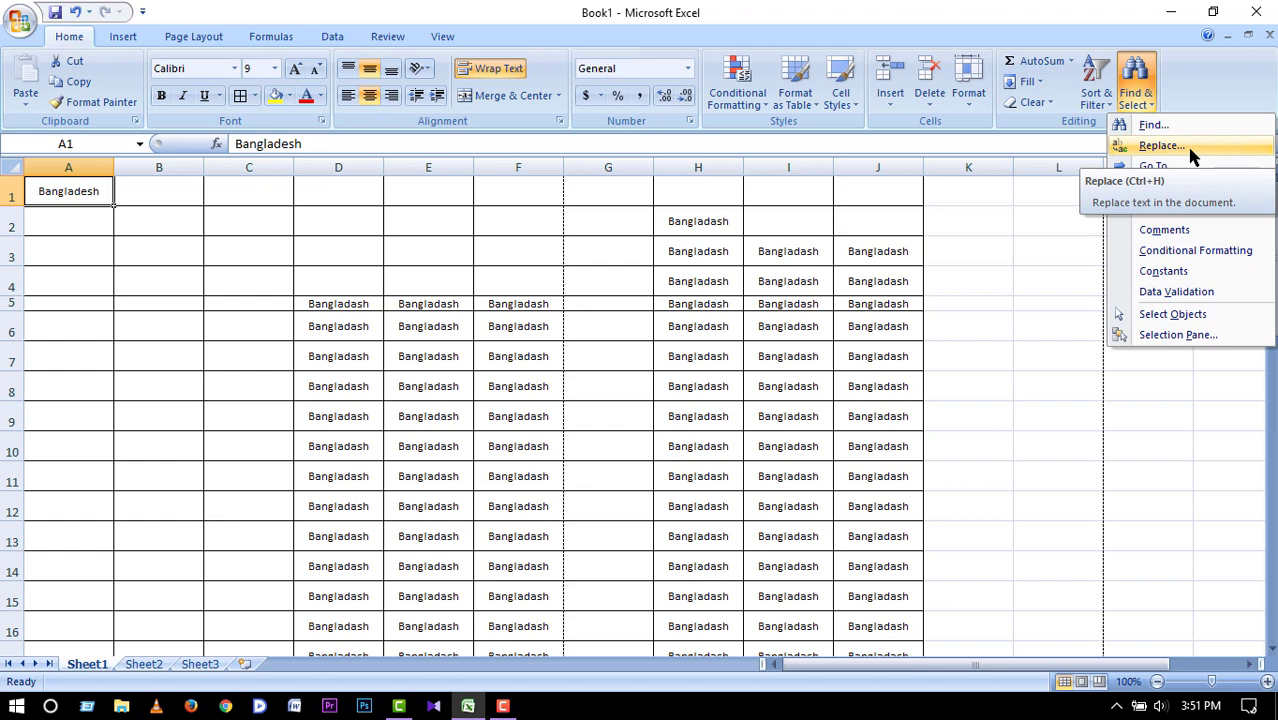
pyautogui.click(1185, 126)
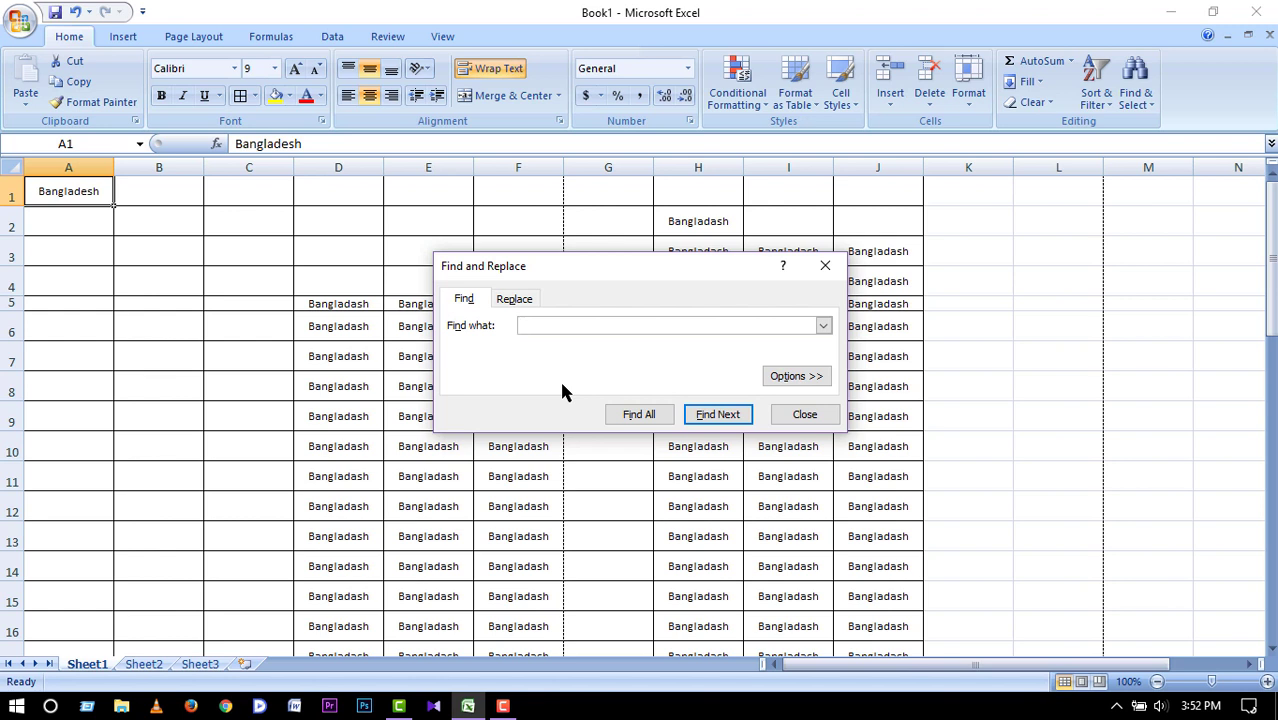
# Enter the sample text "nbvvzncb" in cell E66 and reselect that cell.
pyautogui.click(446, 652)
pyautogui.scroll(-3, 406, 484)
pyautogui.scroll(-12, 407, 485)
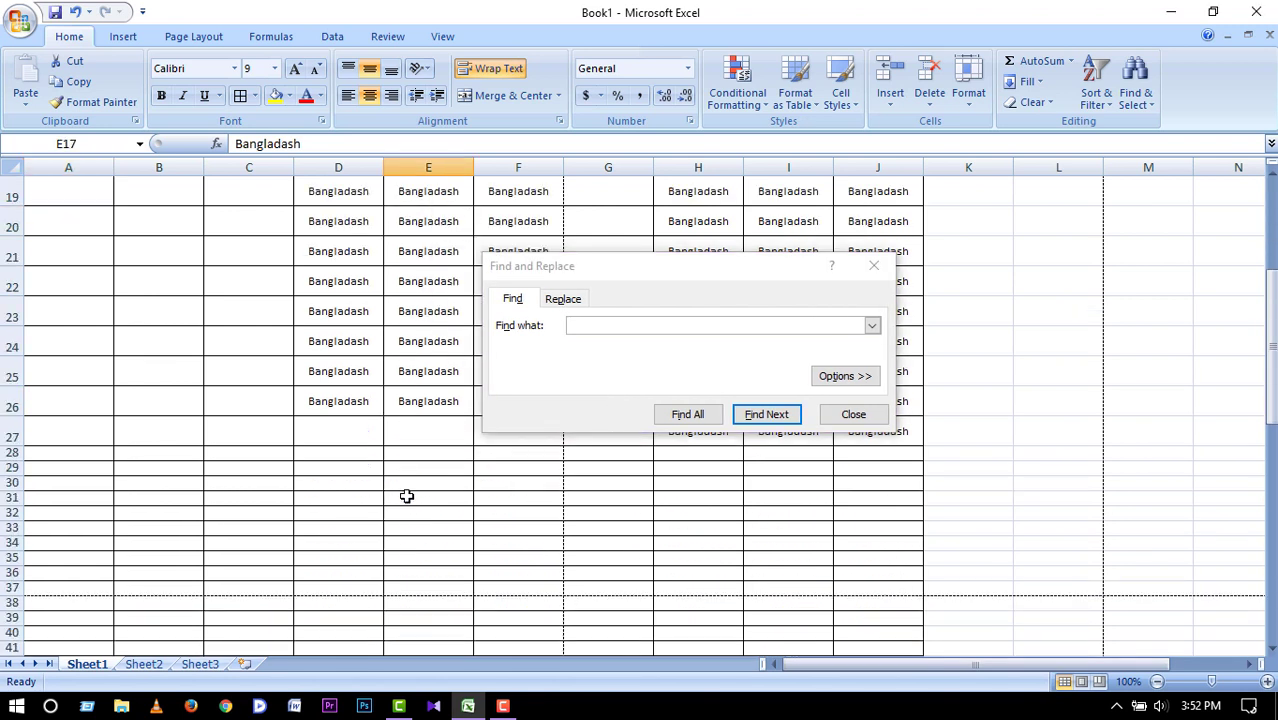
pyautogui.click(418, 477)
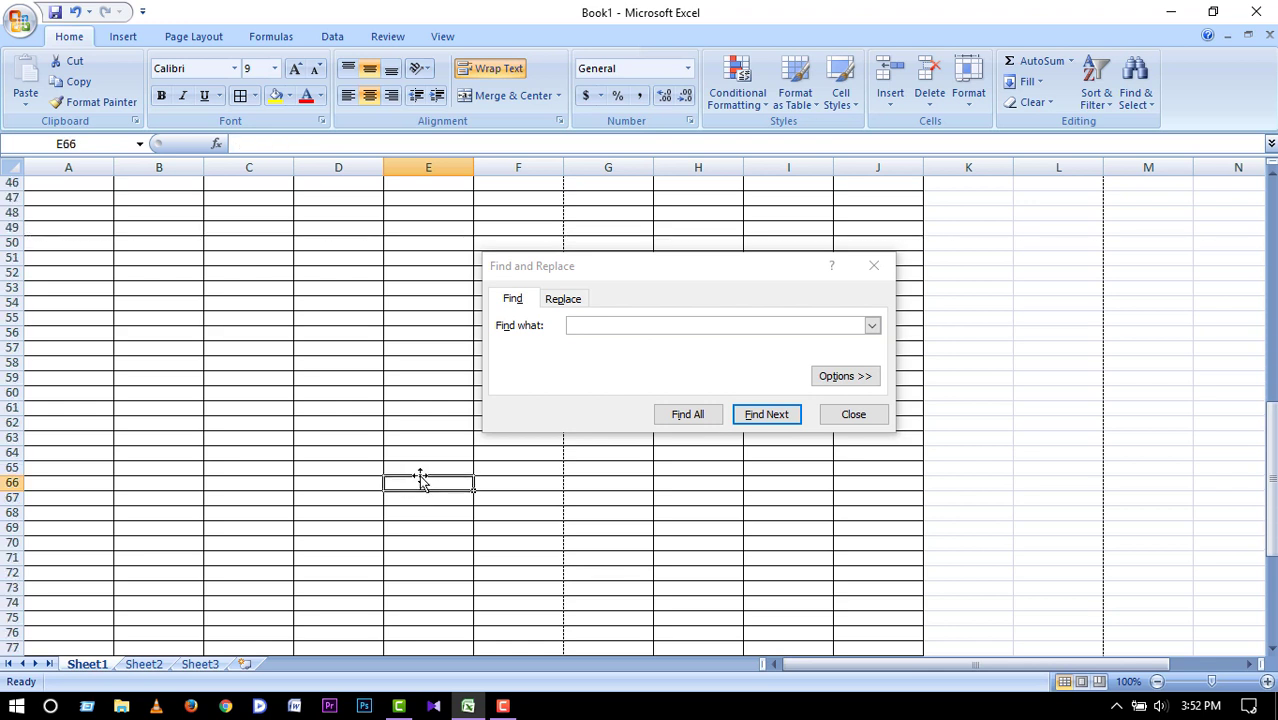
pyautogui.write('nbvncb')
pyautogui.press('Return')
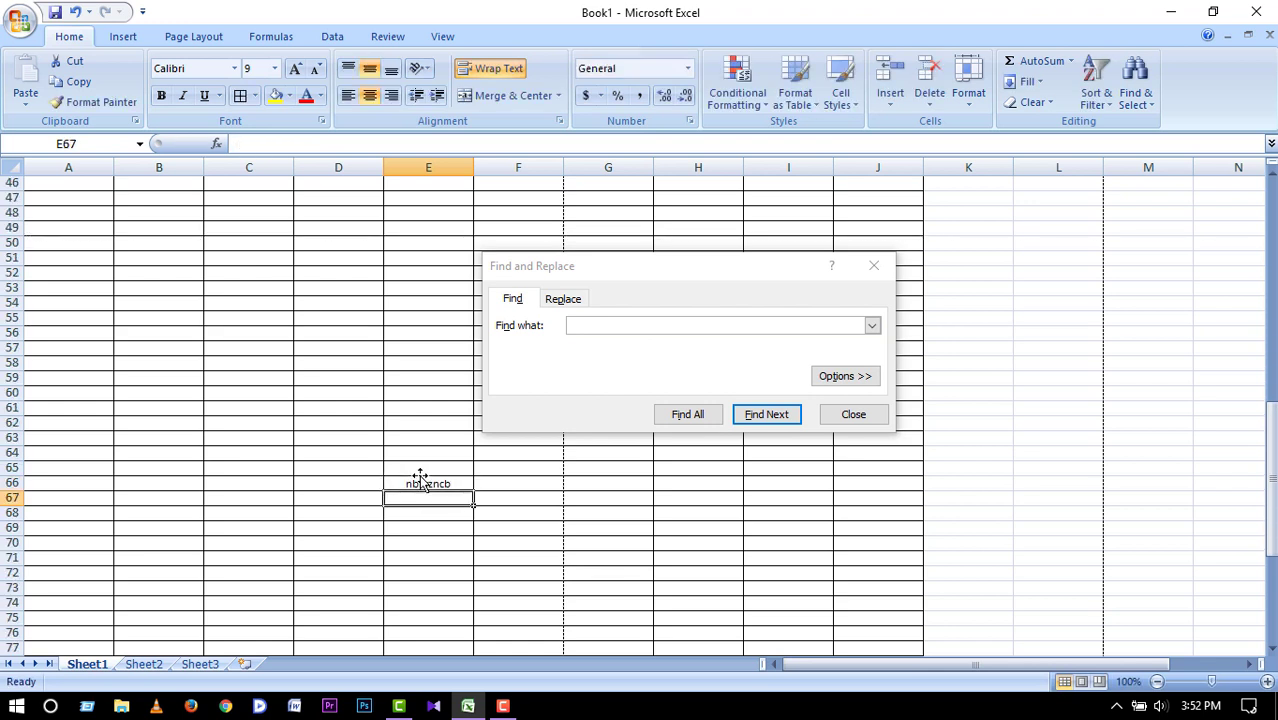
pyautogui.click(421, 478)
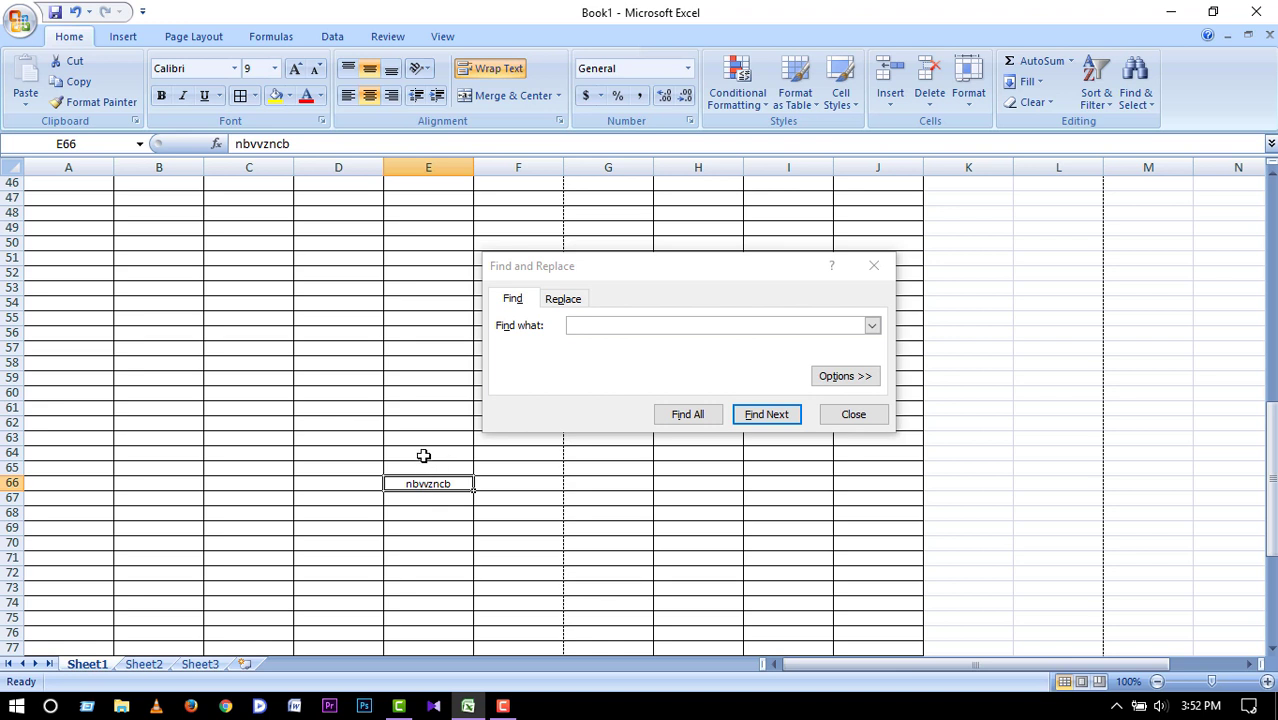
# Search the sheet for "Bangladesh", stepping through the matches.
pyautogui.click(648, 328)
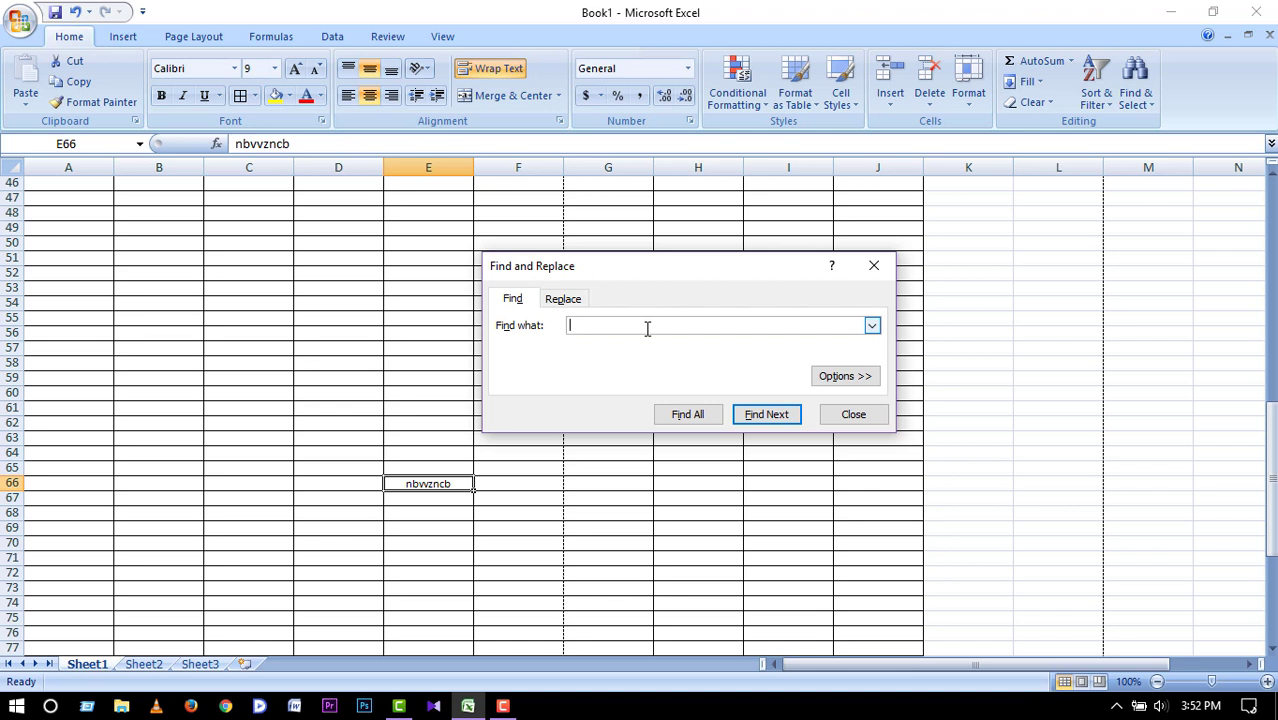
pyautogui.write('Bangladesh')
pyautogui.click(776, 420)
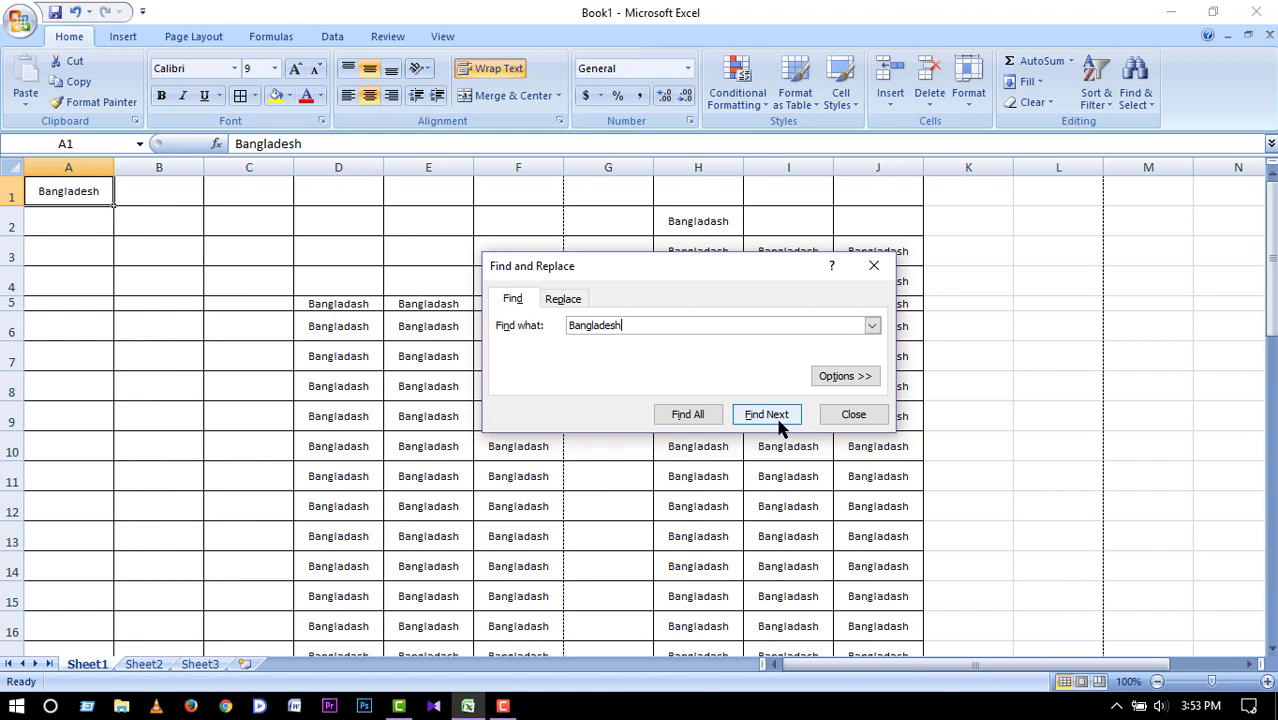
pyautogui.click(779, 422)
pyautogui.click(767, 414)
# Set up a replacement with "Bangladash" as the text to find and "Bangladesh" as the replacement text.
pyautogui.click(575, 305)
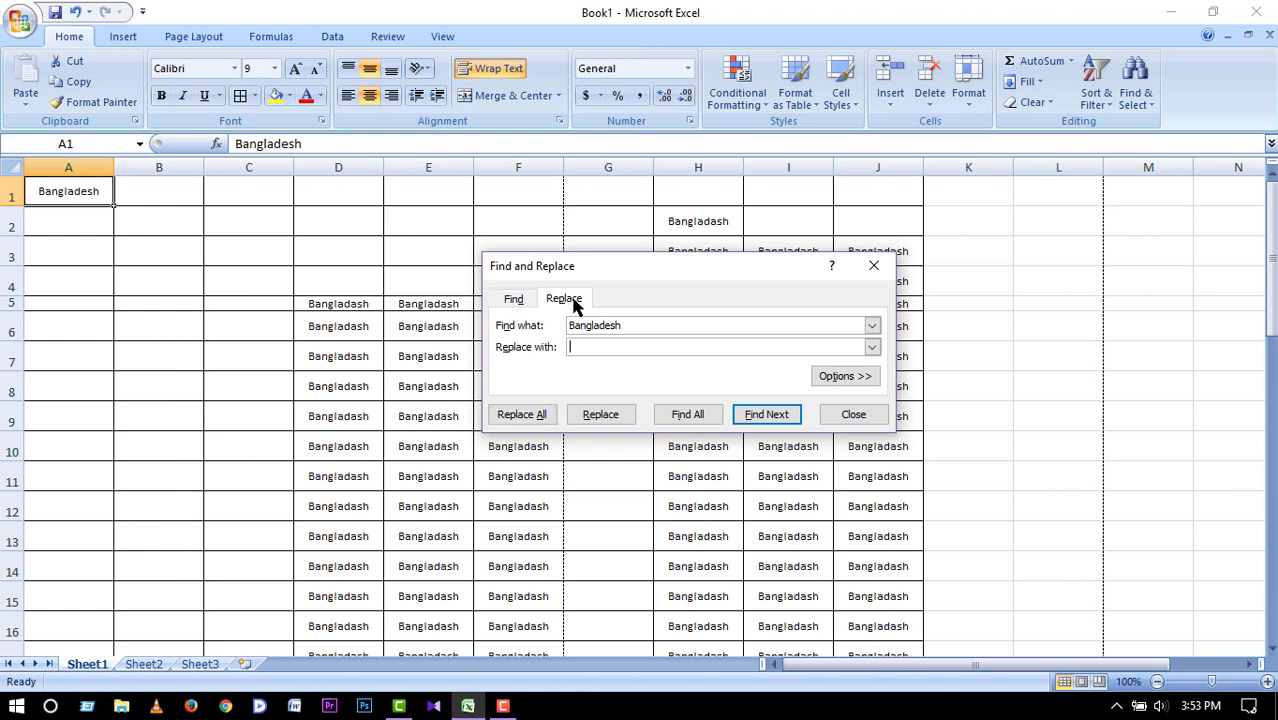
pyautogui.moveTo(681, 273); pyautogui.dragTo(540, 313)
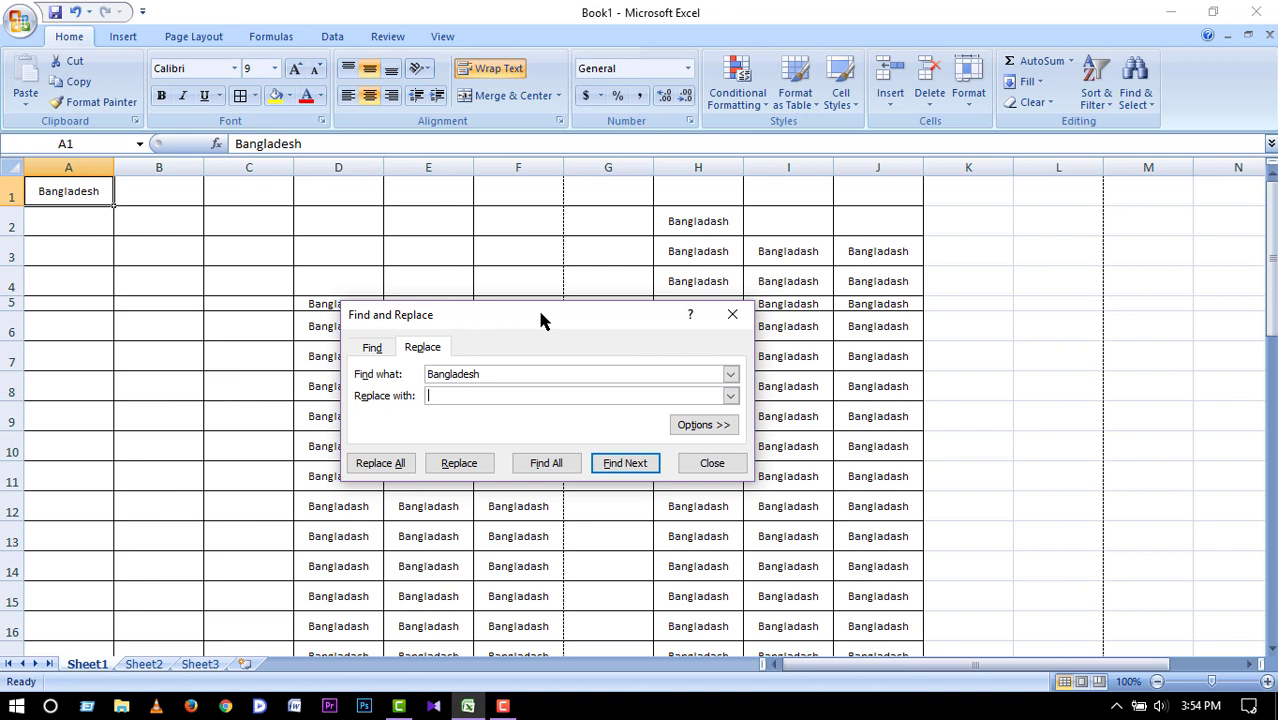
pyautogui.click(541, 374)
pyautogui.press('BackSpace')
pyautogui.press('BackSpace')
pyautogui.press('BackSpace')
pyautogui.write('sh')
pyautogui.write('B')
pyautogui.write('angla')
pyautogui.write('desh')
pyautogui.write('a')
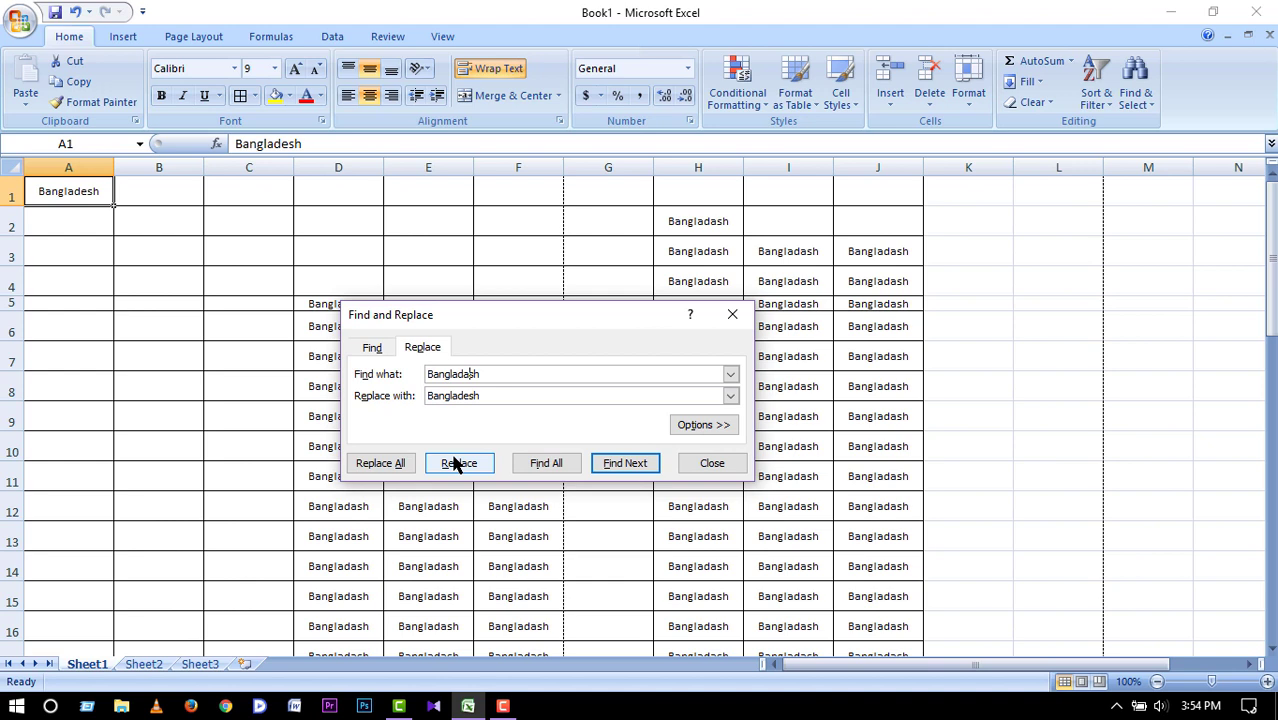
# Replace all occurrences of the misspelled word in the sheet and close the Find and Replace dialog.
pyautogui.click(386, 466)
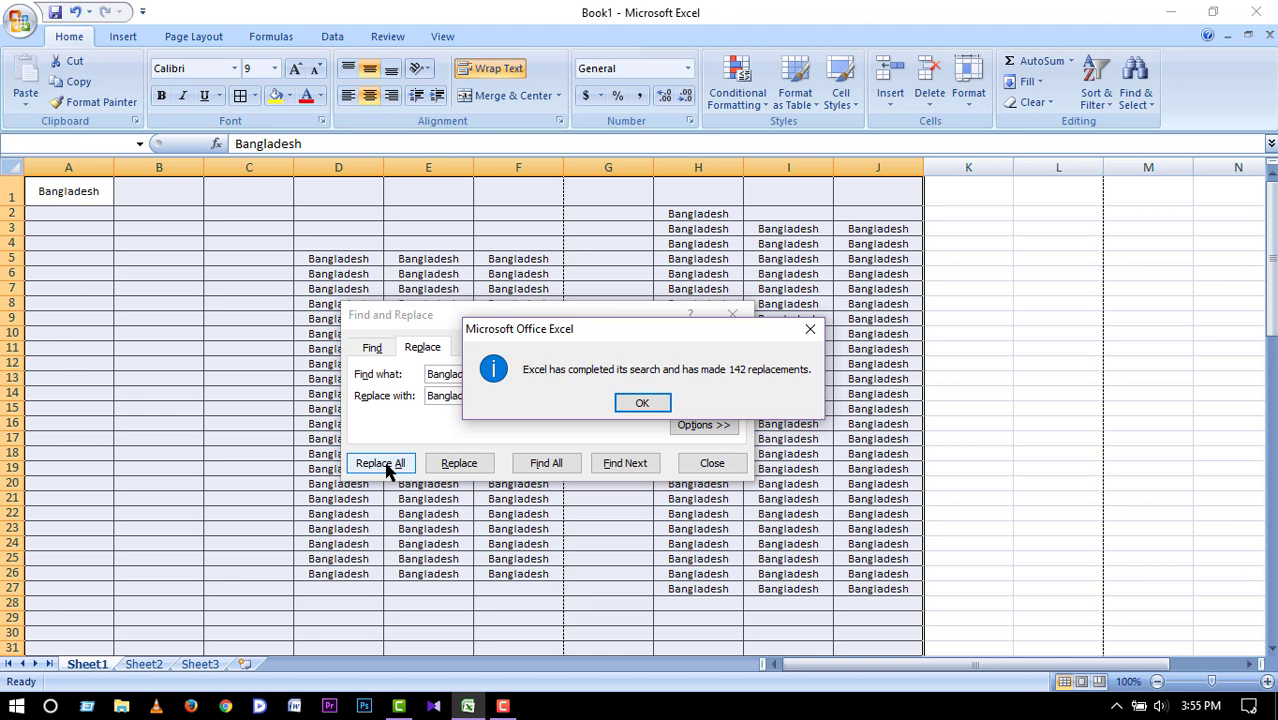
pyautogui.click(651, 400)
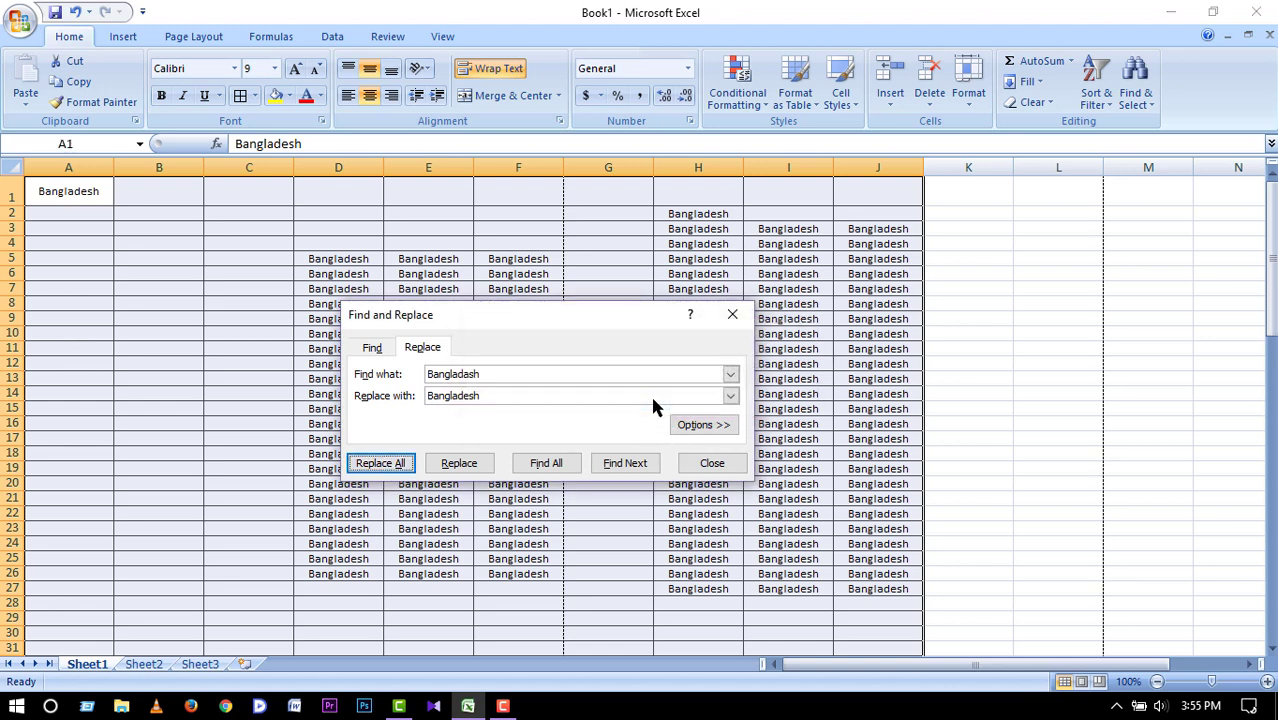
pyautogui.click(738, 316)
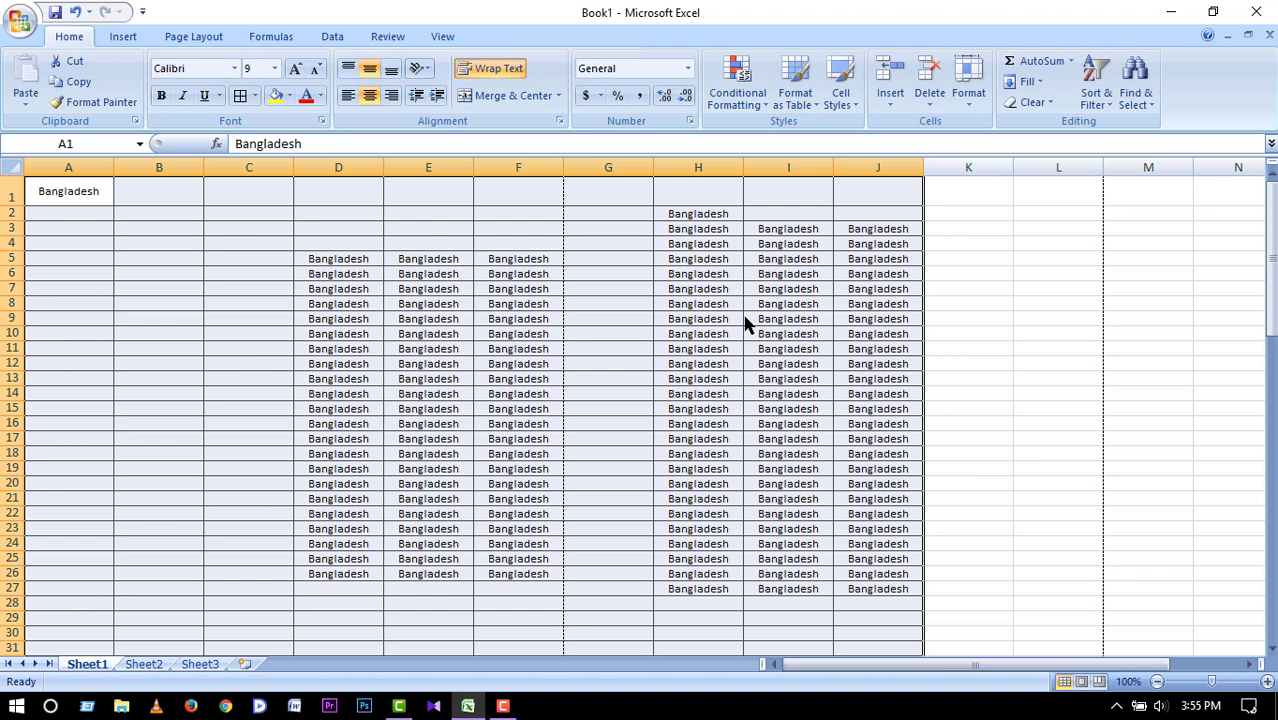
# Clear the contents of the range A1:J30, keeping its borders.
pyautogui.click(92, 192)
pyautogui.moveTo(92, 192); pyautogui.dragTo(865, 622)
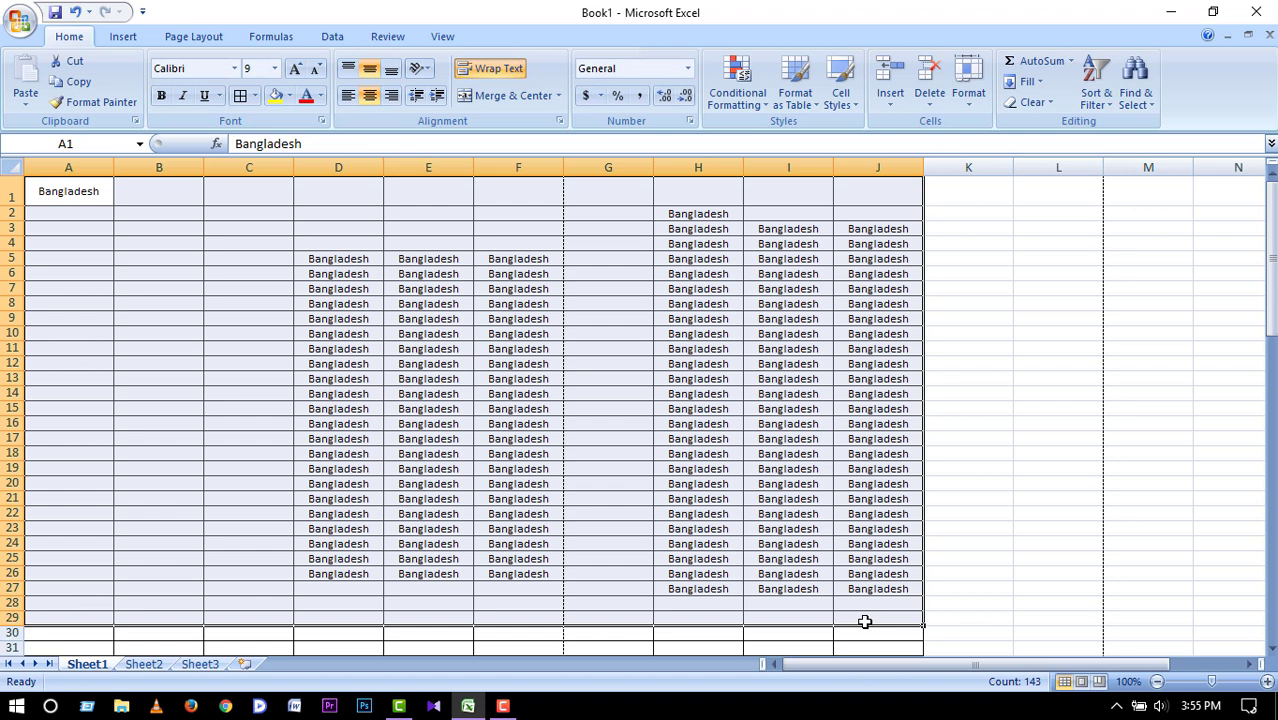
pyautogui.press('BackSpace')
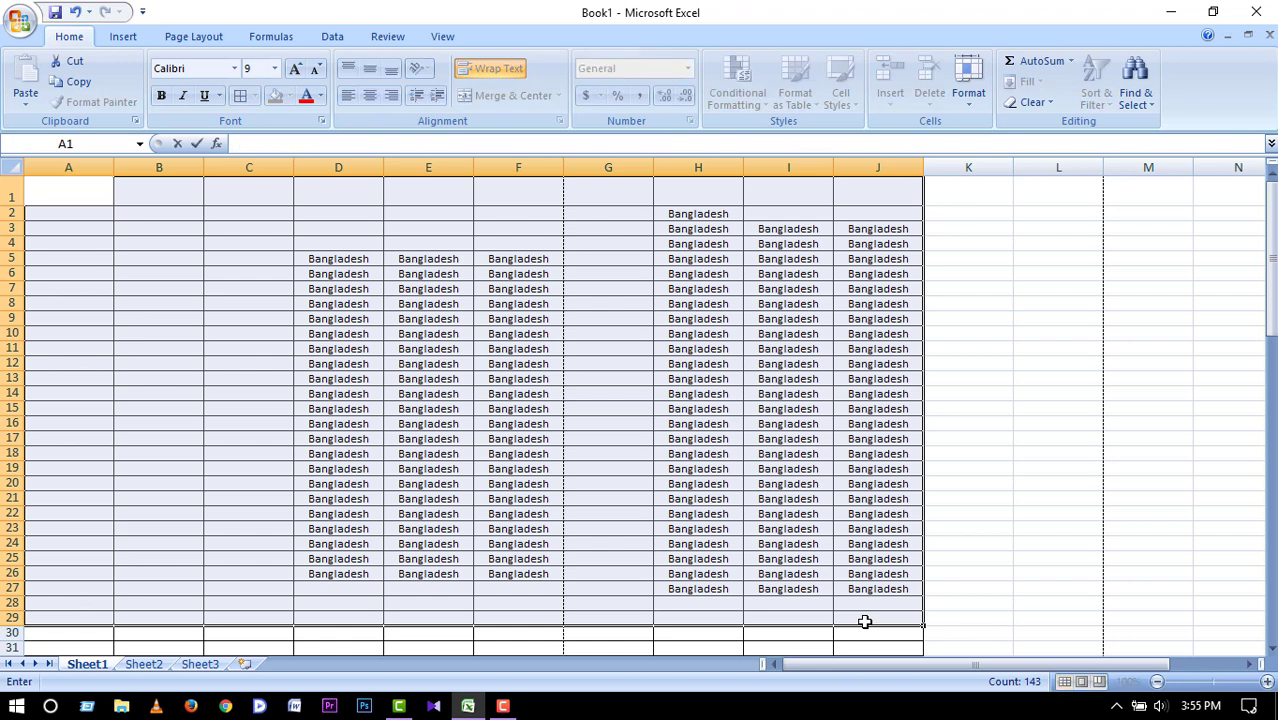
pyautogui.click(579, 366)
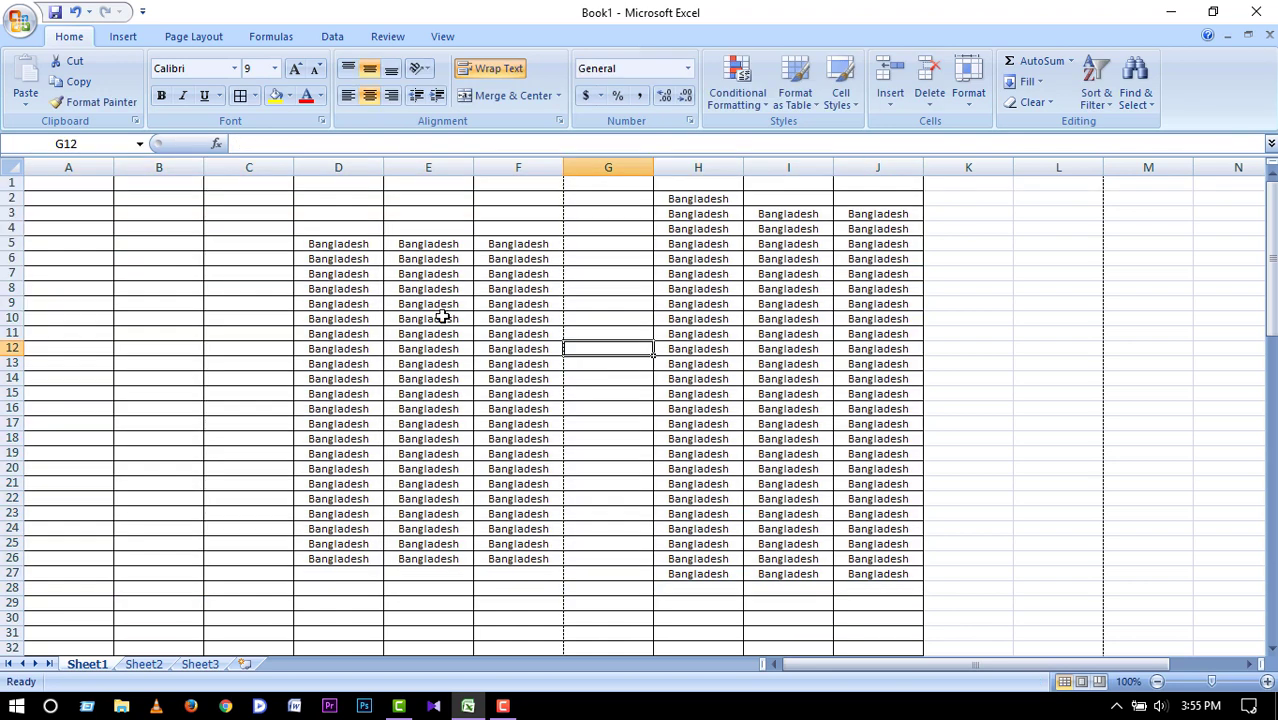
pyautogui.moveTo(74, 186); pyautogui.dragTo(894, 622)
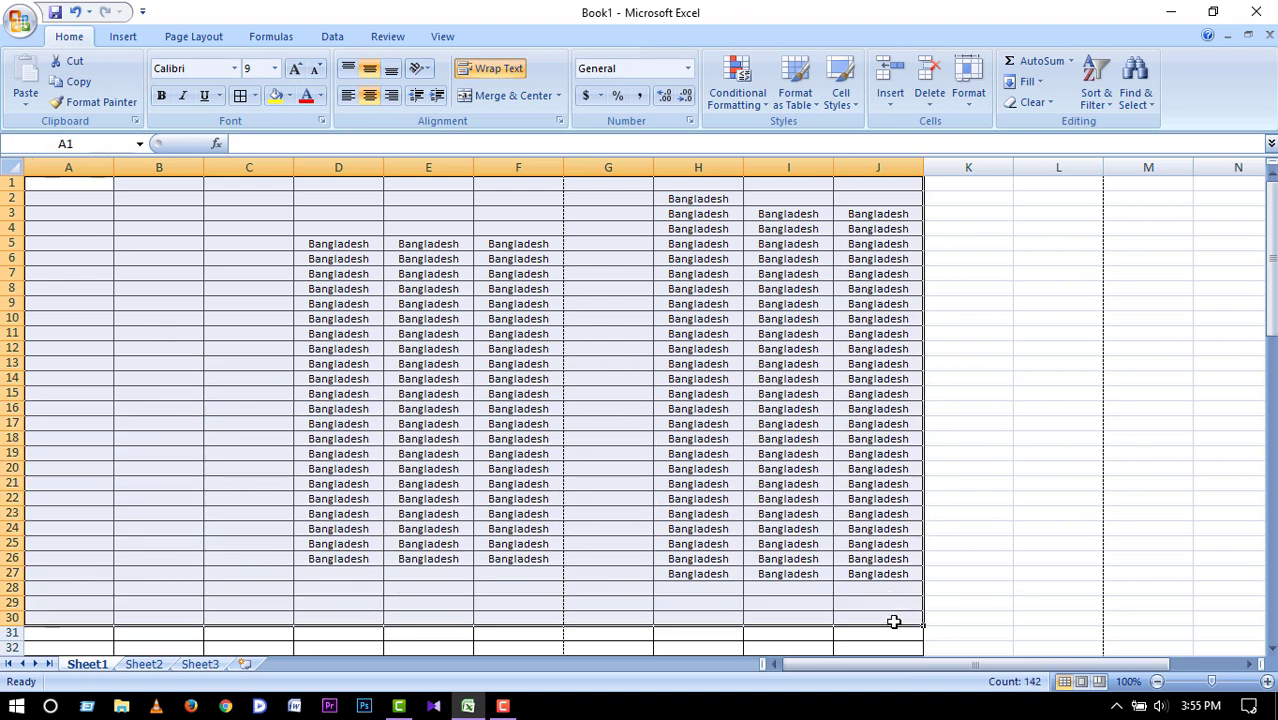
pyautogui.press('Delete')
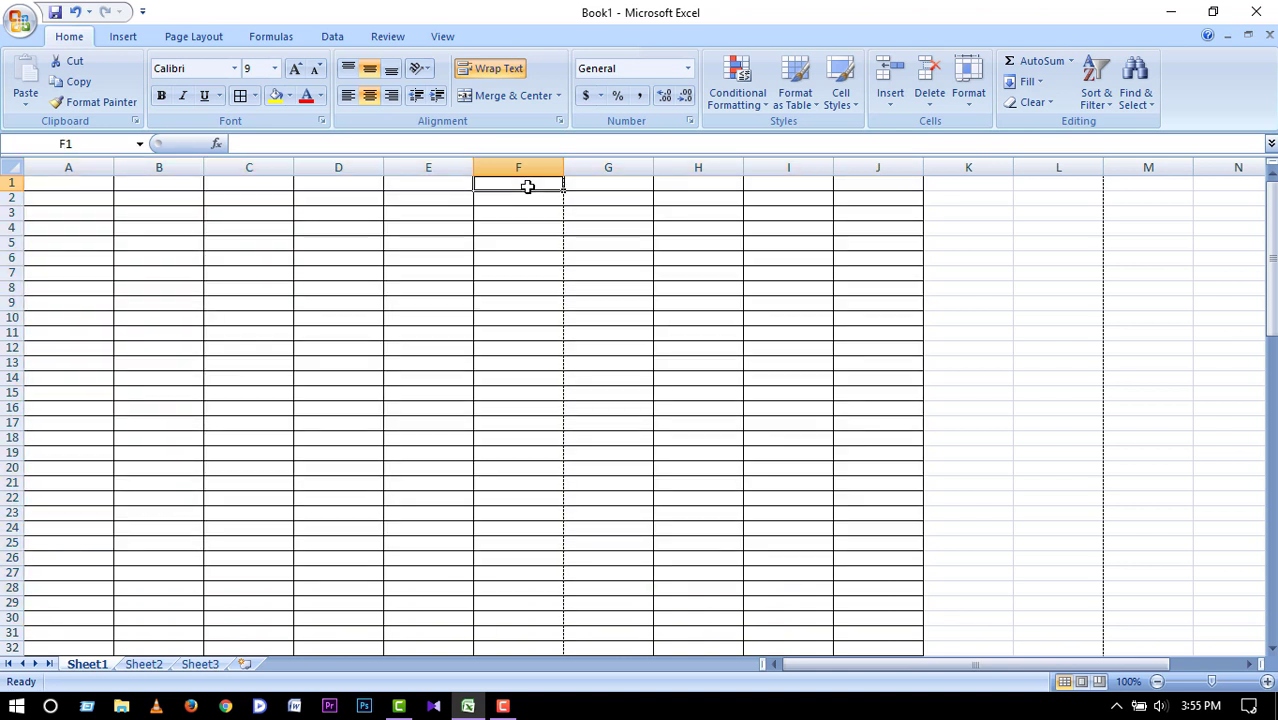
# Move the active cell from F1 to A5 and enlarge the sheet view to 130%.
pyautogui.click(527, 185)
pyautogui.press('Left')
pyautogui.press('Left')
pyautogui.press('Left')
pyautogui.press('Left')
pyautogui.press('Left')
pyautogui.press('Down')
pyautogui.press('Down')
pyautogui.press('Down')
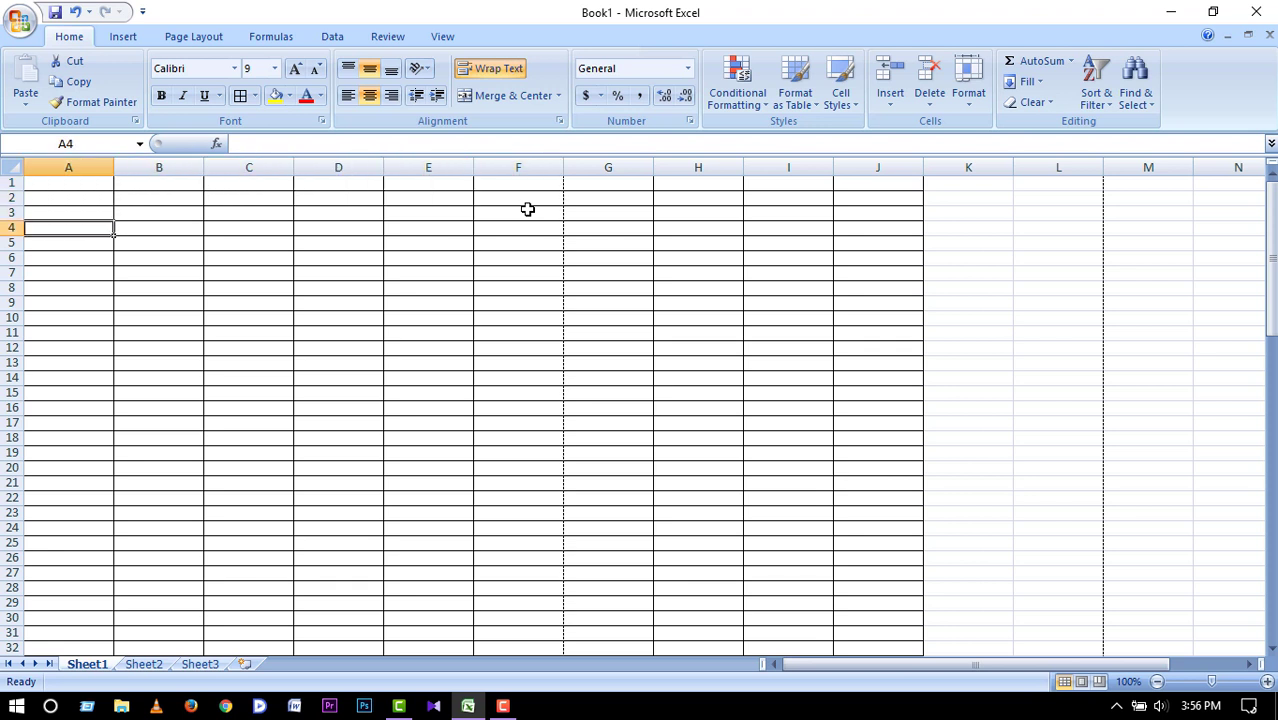
pyautogui.press('Down')
pyautogui.press('Right')
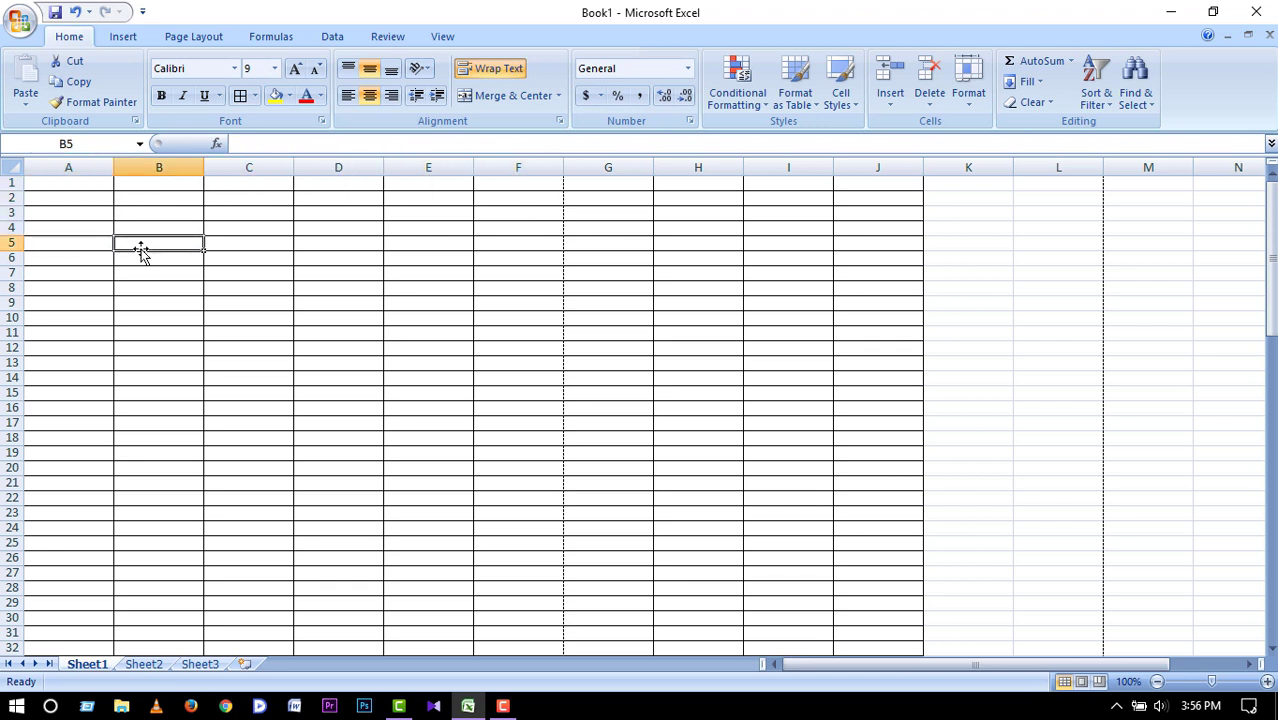
pyautogui.scroll(2, 197, 275)
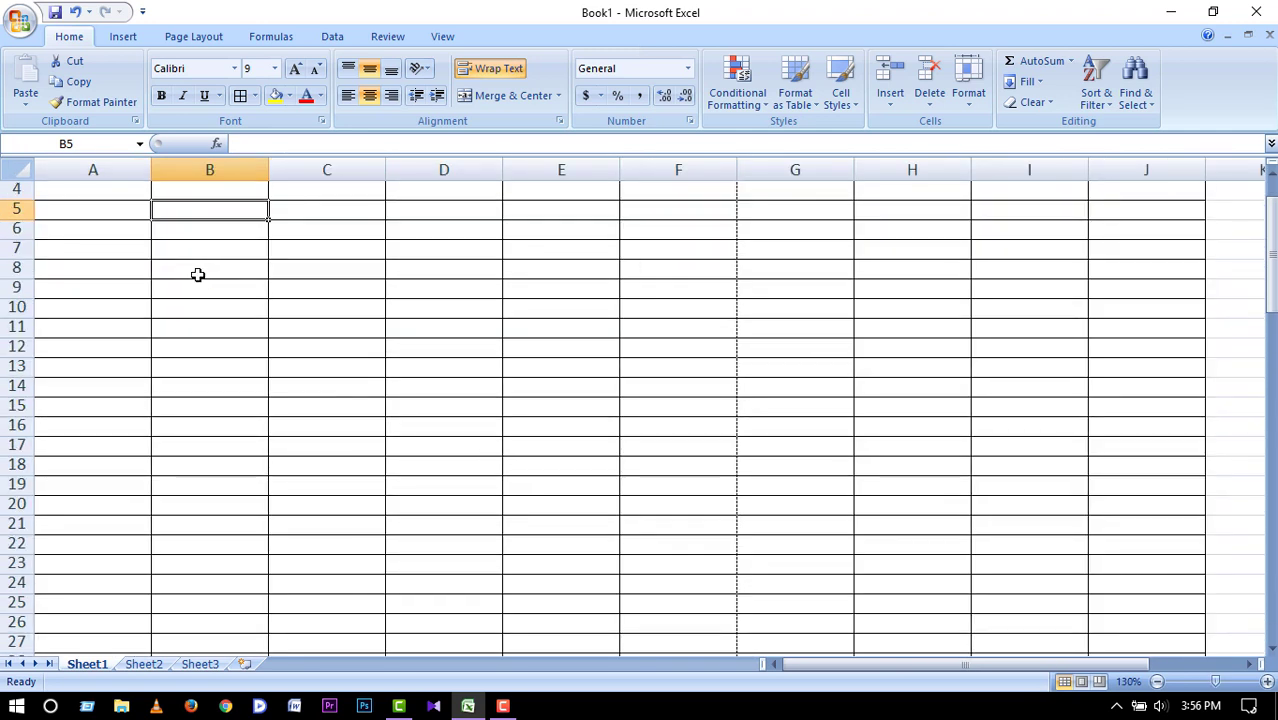
pyautogui.press('Left')
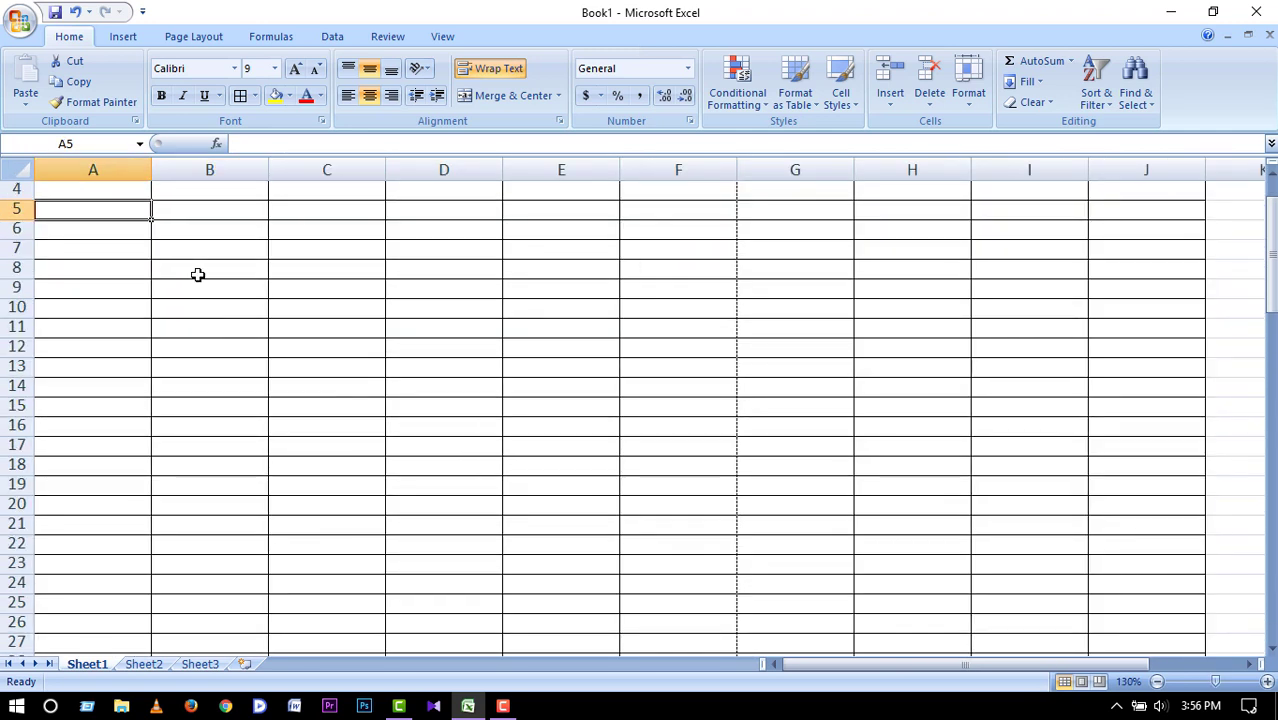
# Enter the month names Jan, Feb, Mar and April in cells A5 to A8.
pyautogui.write('Jan')
pyautogui.press('Return')
pyautogui.write('Feb')
pyautogui.press('Return')
pyautogui.write('Mar')
pyautogui.press('Return')
pyautogui.write('April')
pyautogui.press('Return')
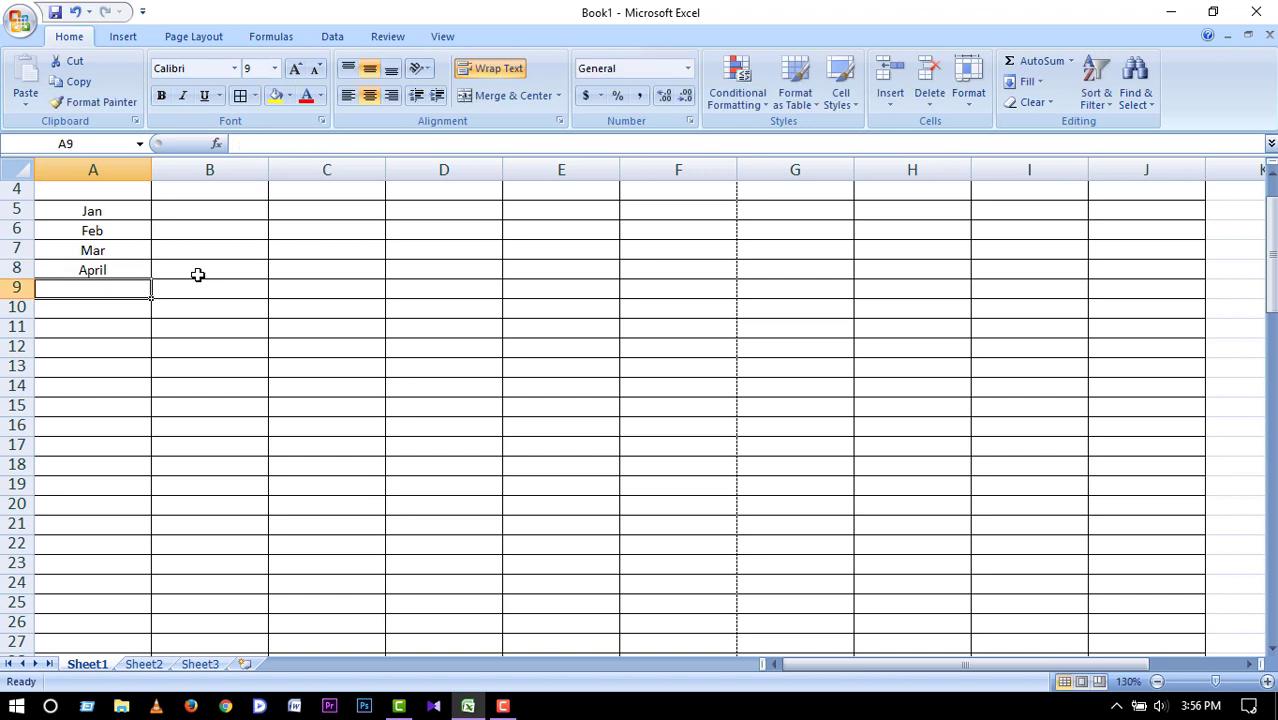
# Continue the month list with May, june and july in cells A9 to A11.
pyautogui.write('May')
pyautogui.press('Return')
pyautogui.write('j')
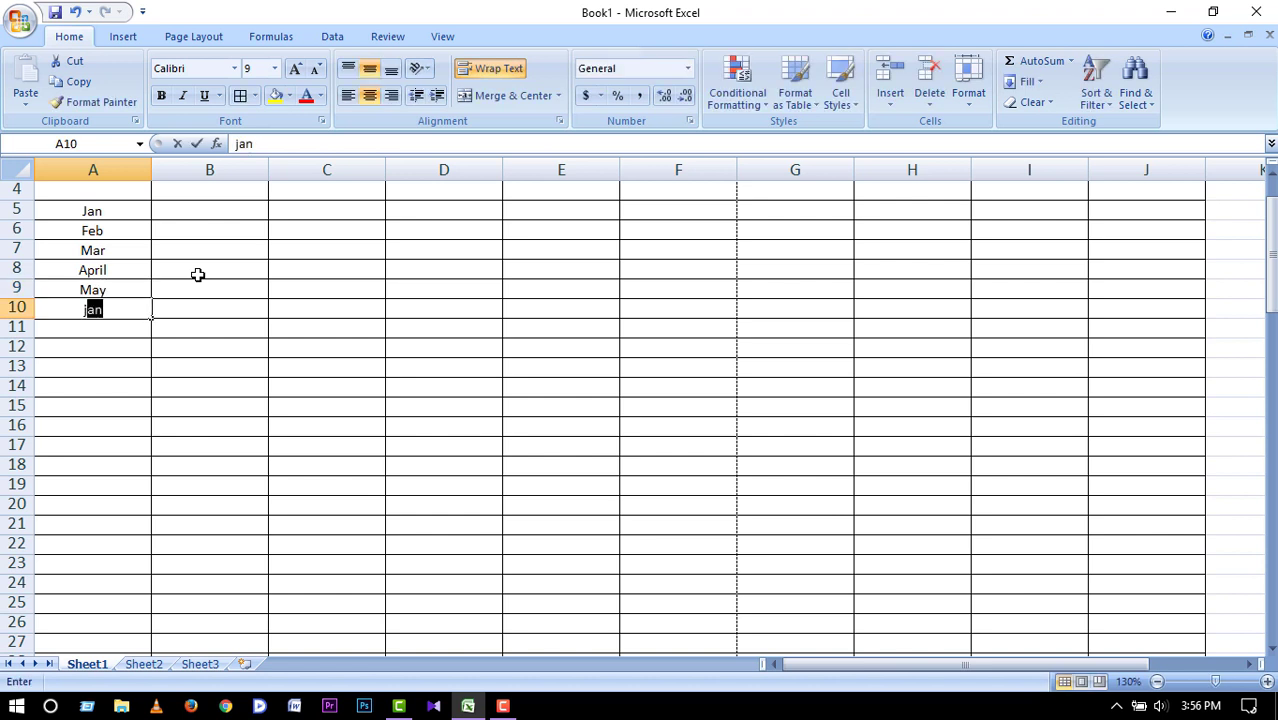
pyautogui.write('une')
pyautogui.press('Return')
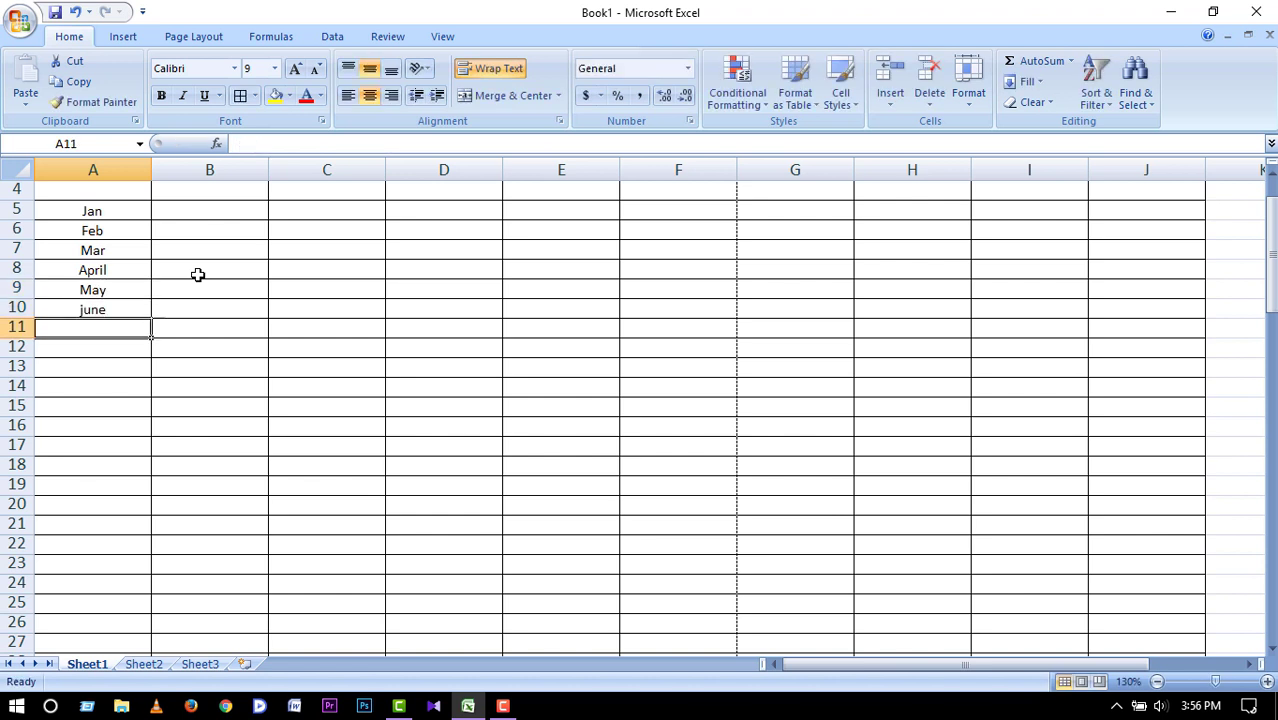
pyautogui.write('ju')
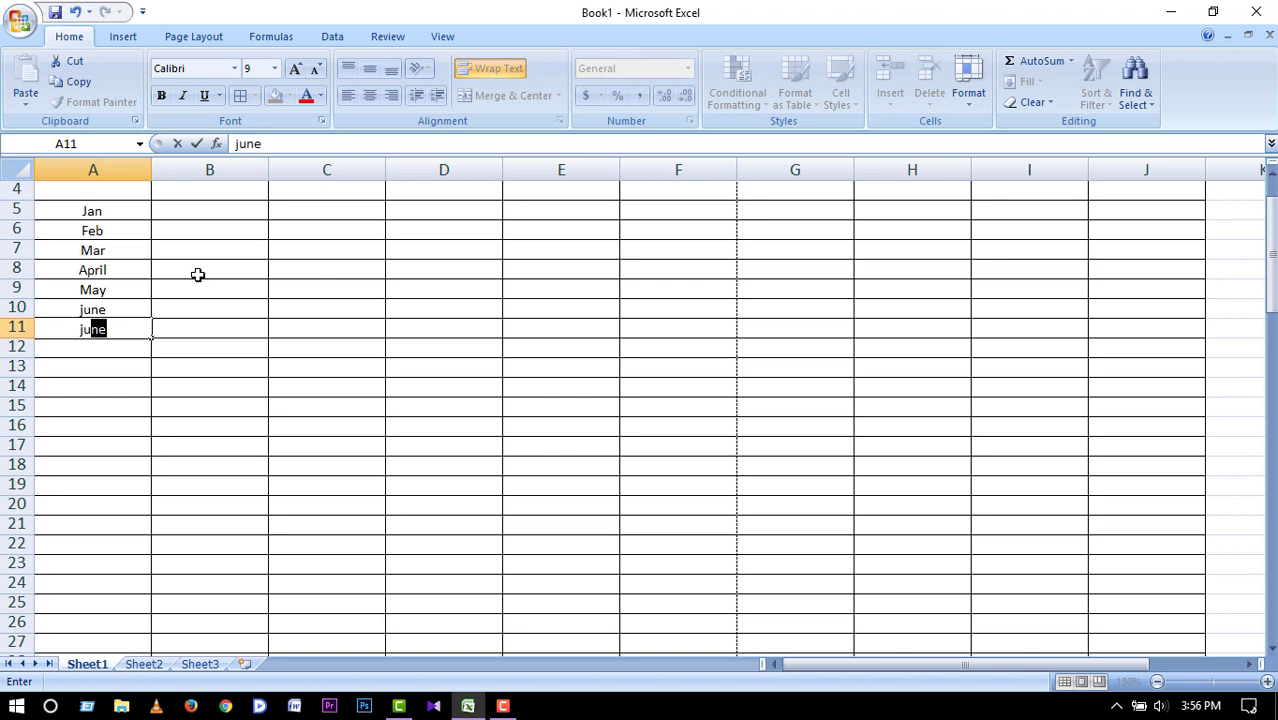
pyautogui.write('ly')
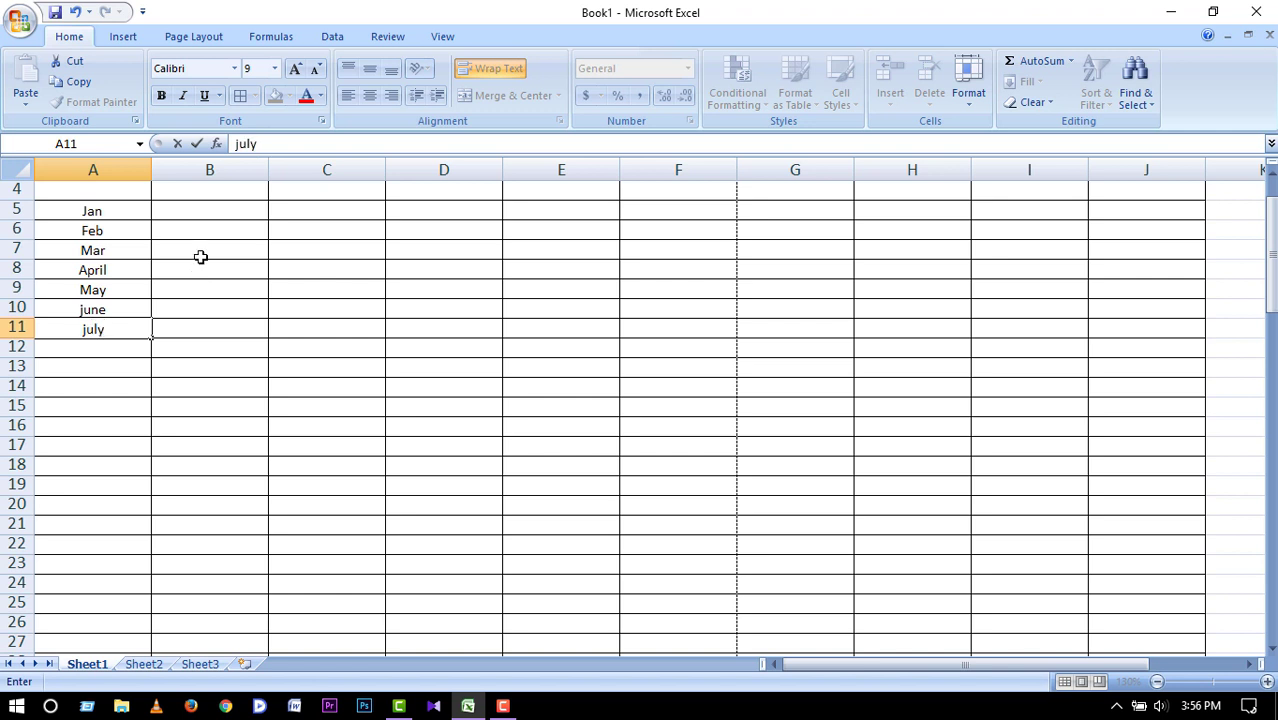
# Enter the figures 125486, 458961, 216544 and 156454 in cells B5 to B8 for Jan to April.
pyautogui.click(193, 215)
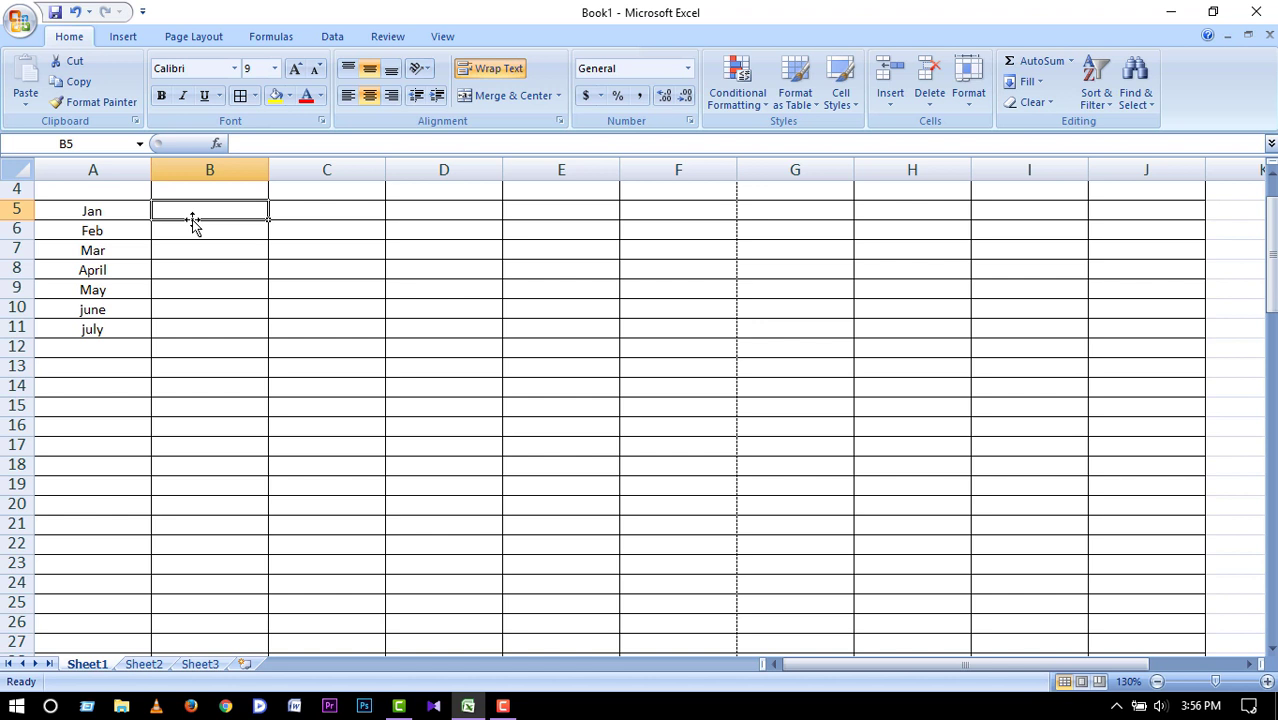
pyautogui.write('12548')
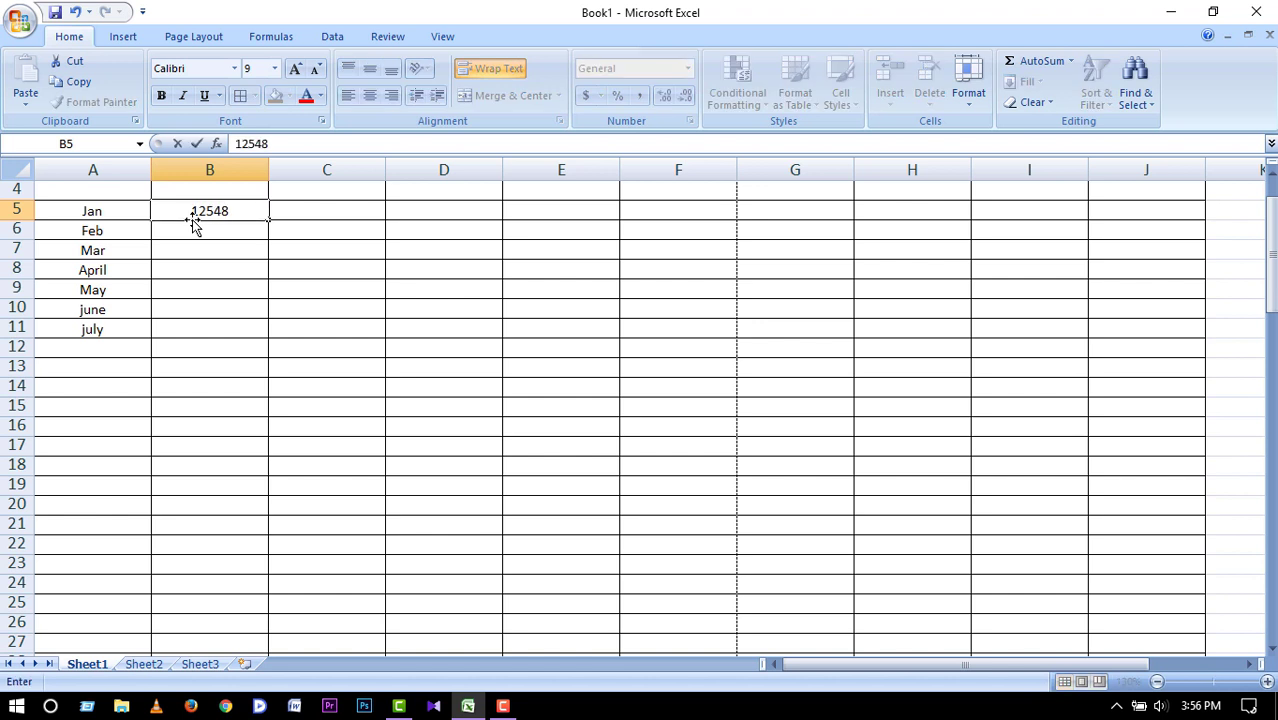
pyautogui.write('6')
pyautogui.press('Return')
pyautogui.write('45896')
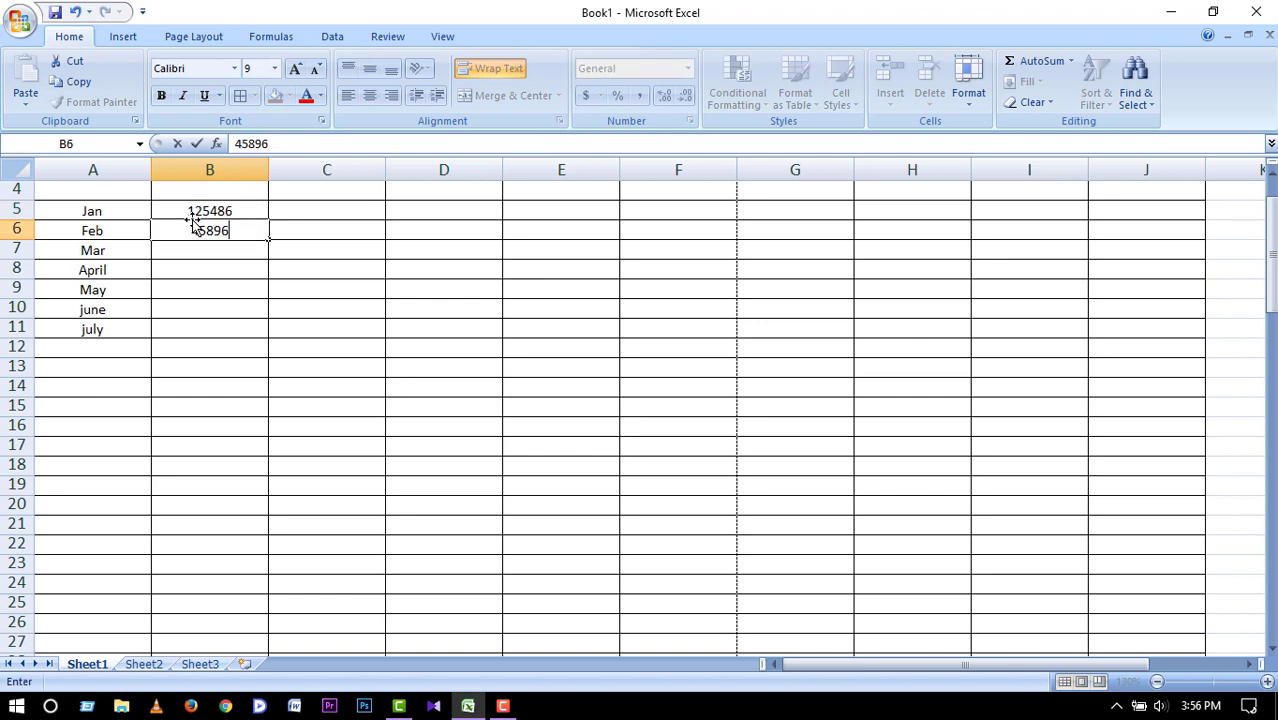
pyautogui.write('1')
pyautogui.press('Return')
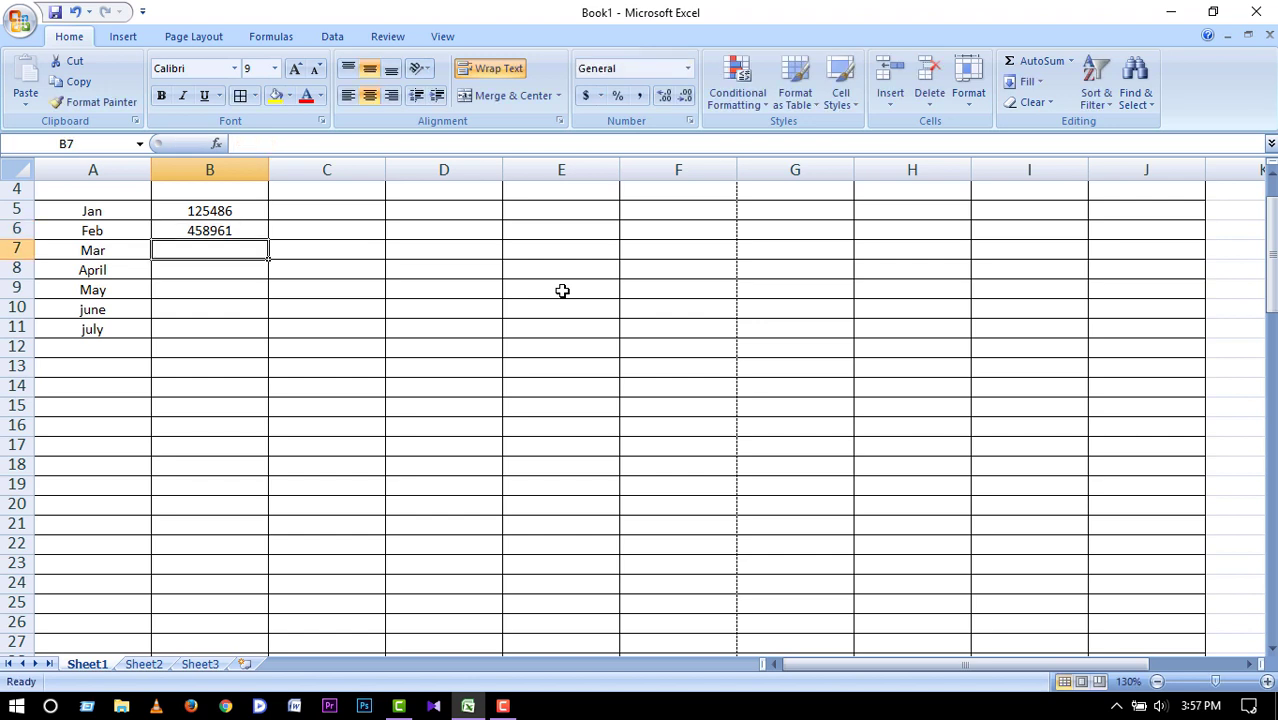
pyautogui.write('216544')
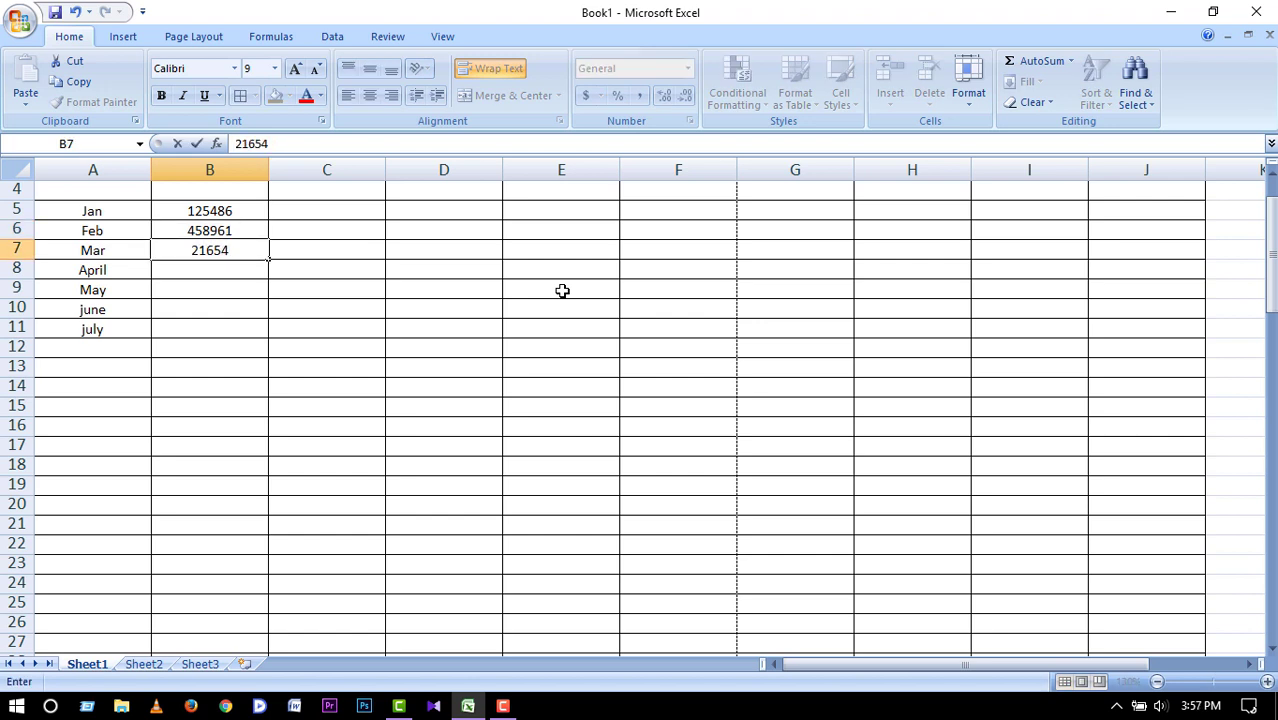
pyautogui.press('Return')
pyautogui.write('156454')
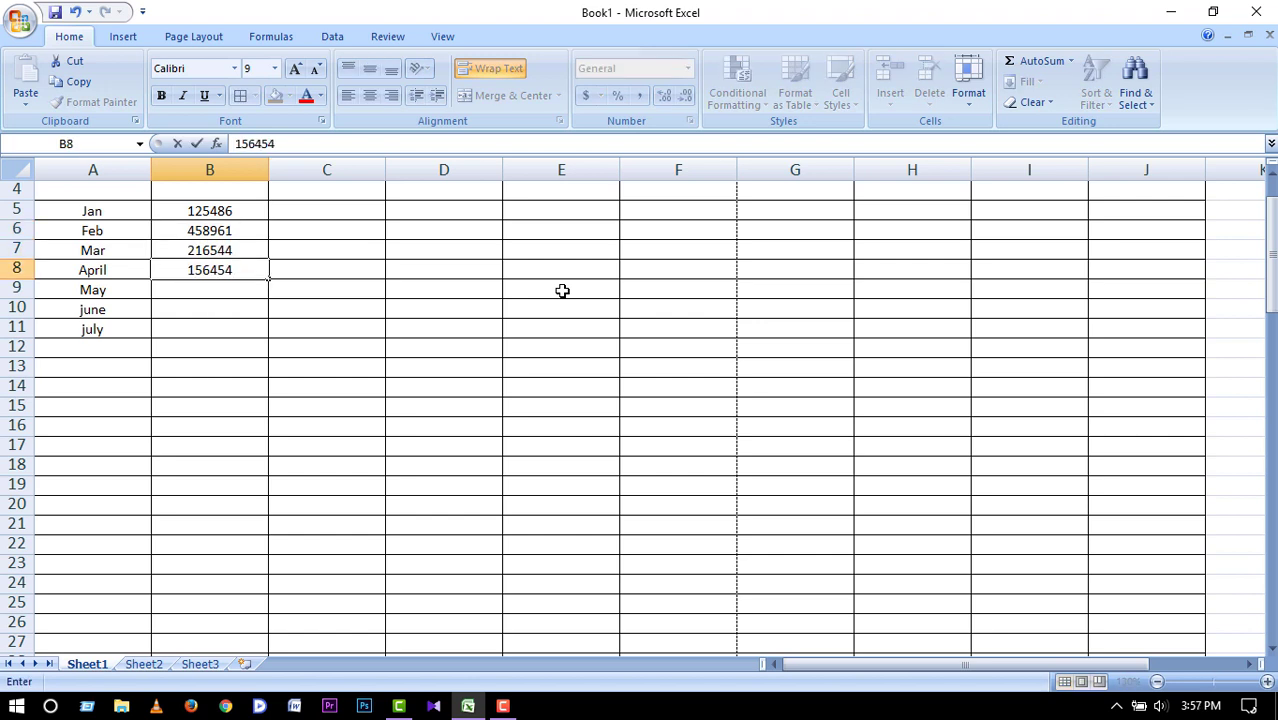
pyautogui.press('Return')
# Continue the figures with 125485, 548451 and 265986 in cells B9 to B11 for May to july.
pyautogui.write('125485')
pyautogui.press('Return')
pyautogui.write('548451')
pyautogui.press('Return')
pyautogui.write('26+56+5')
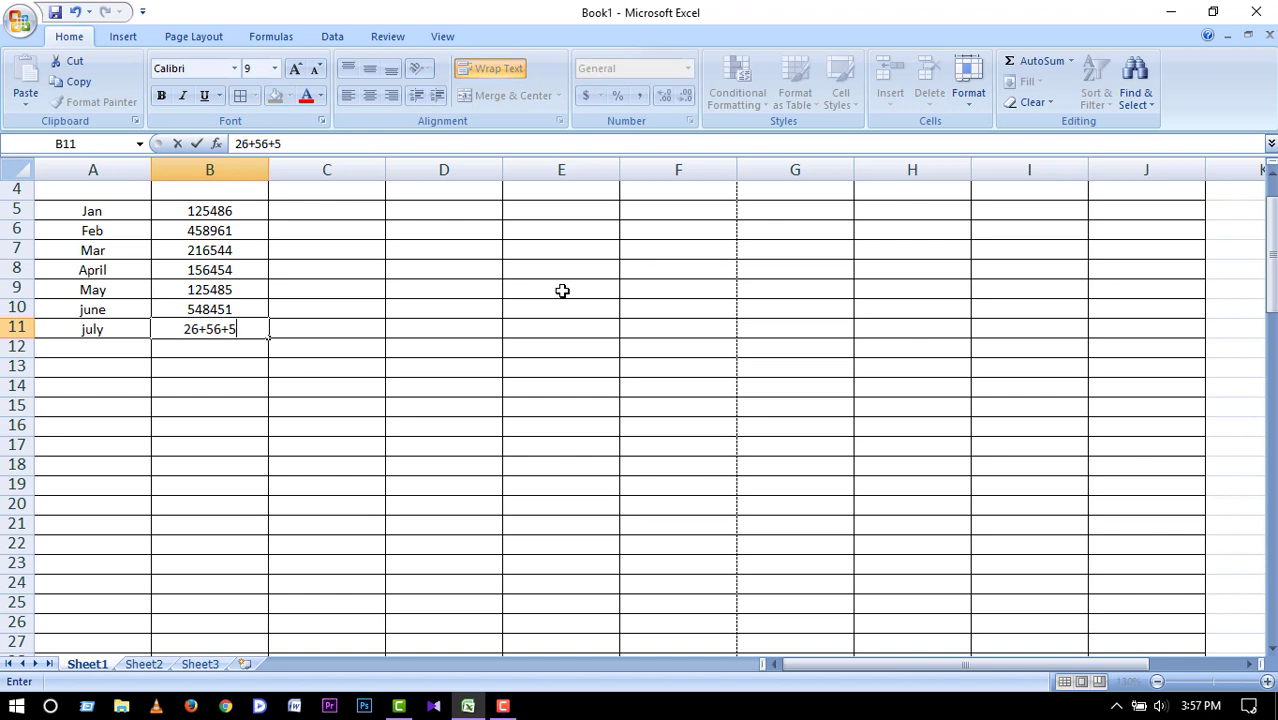
pyautogui.press('BackSpace')
pyautogui.press('BackSpace')
pyautogui.press('BackSpace')
pyautogui.press('BackSpace')
pyautogui.press('BackSpace')
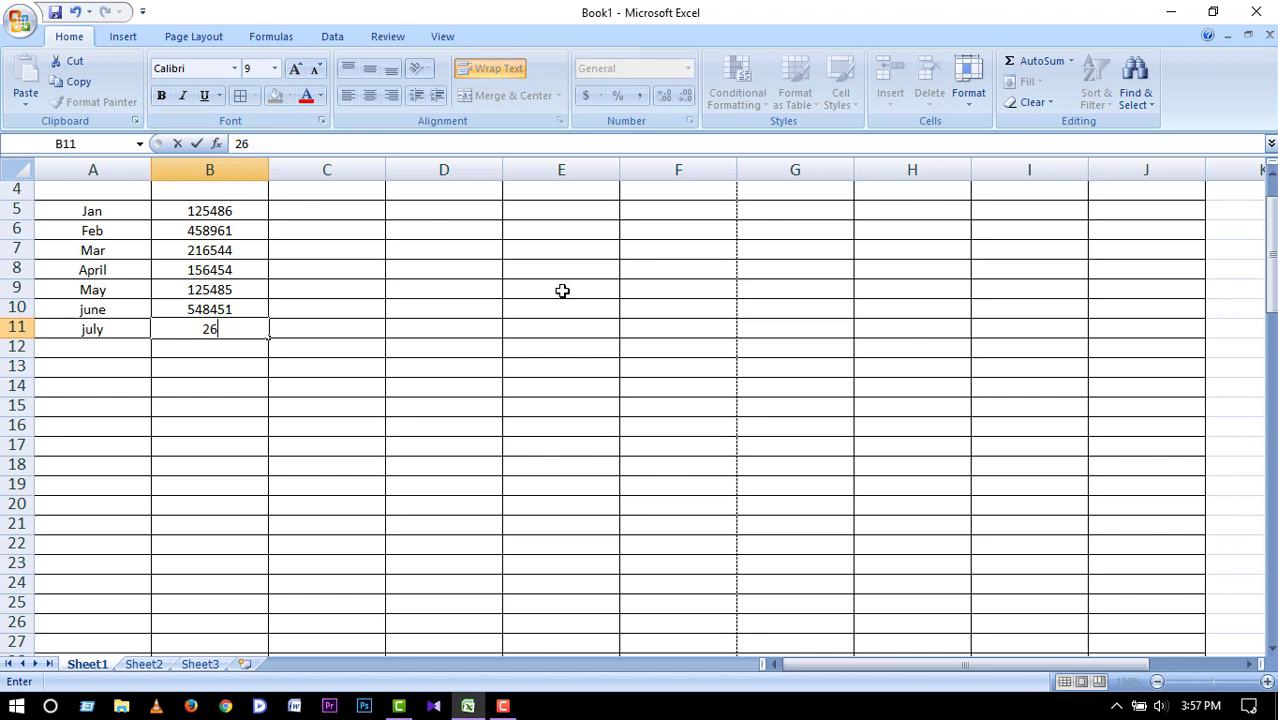
pyautogui.write('5986')
pyautogui.press('Return')
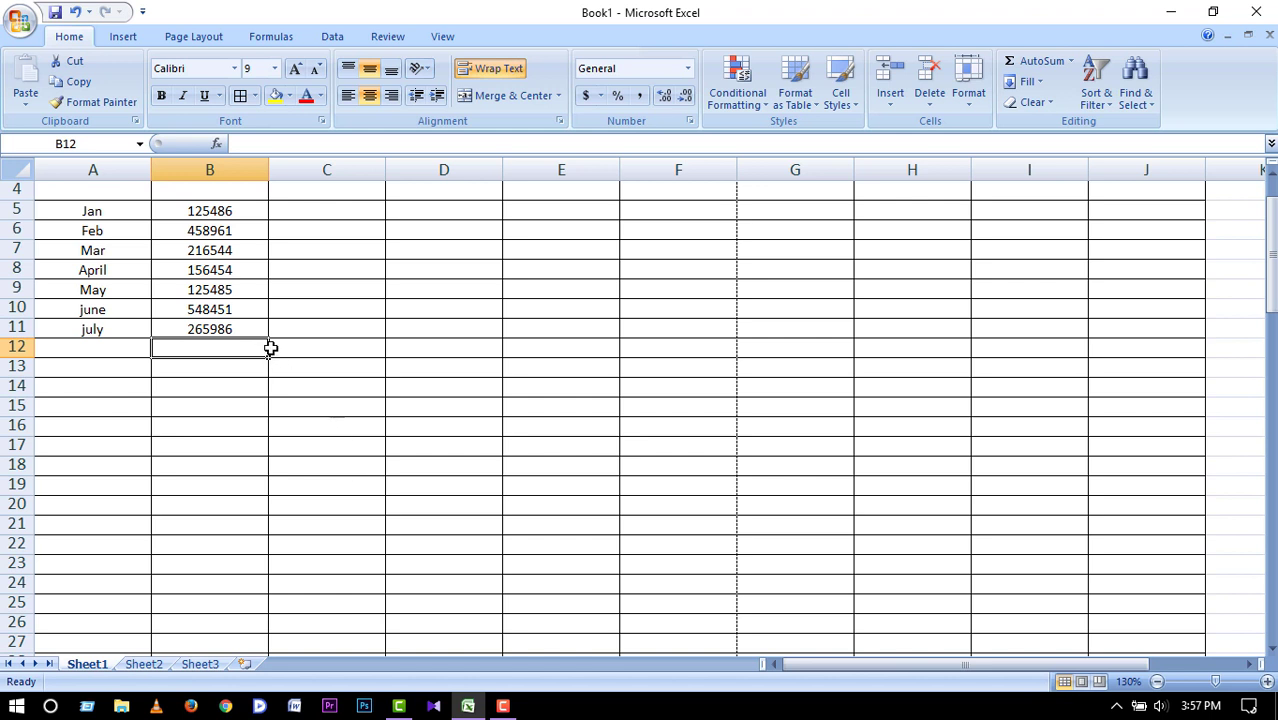
# Total the figures in B5:B11 into B12 with the AutoSum Sum function, and undo it after checking the formula.
pyautogui.click(207, 212)
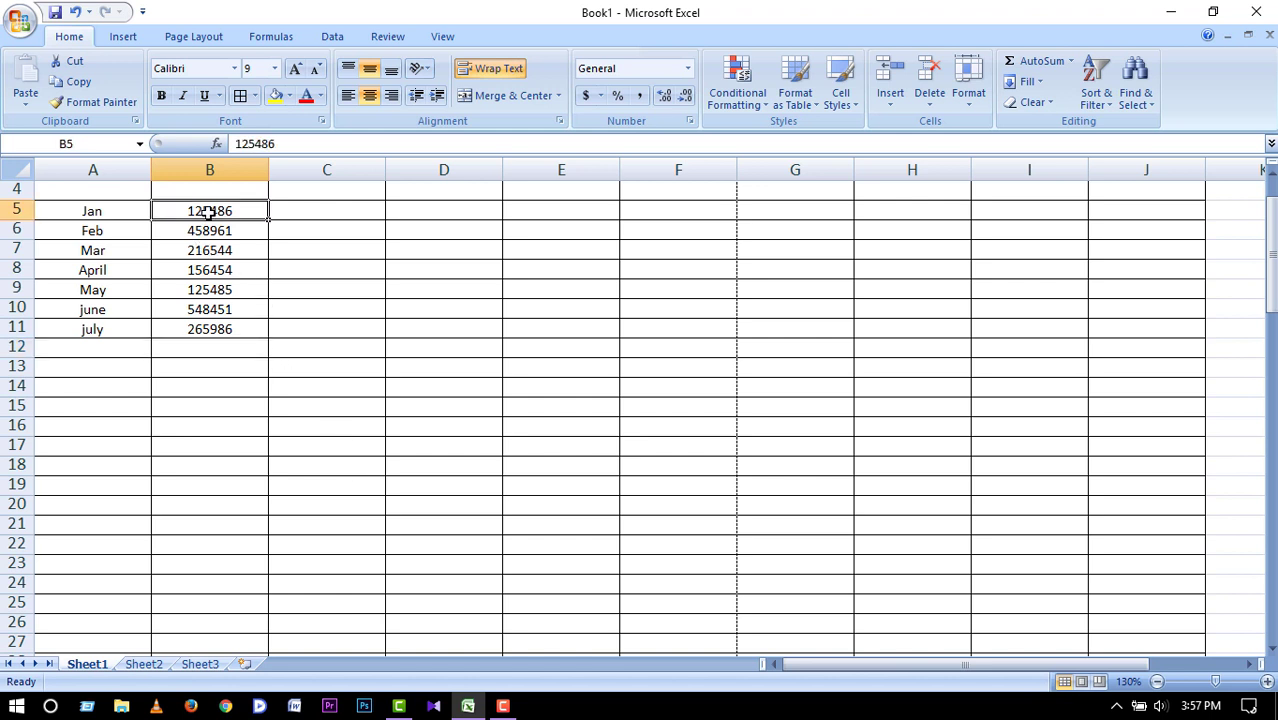
pyautogui.hotkey('shift', 'Down')
pyautogui.hotkey('shift', 'Down')
pyautogui.hotkey('shift', 'Down')
pyautogui.hotkey('shift', 'Down')
pyautogui.hotkey('shift', 'Down')
pyautogui.hotkey('shift', 'Down')
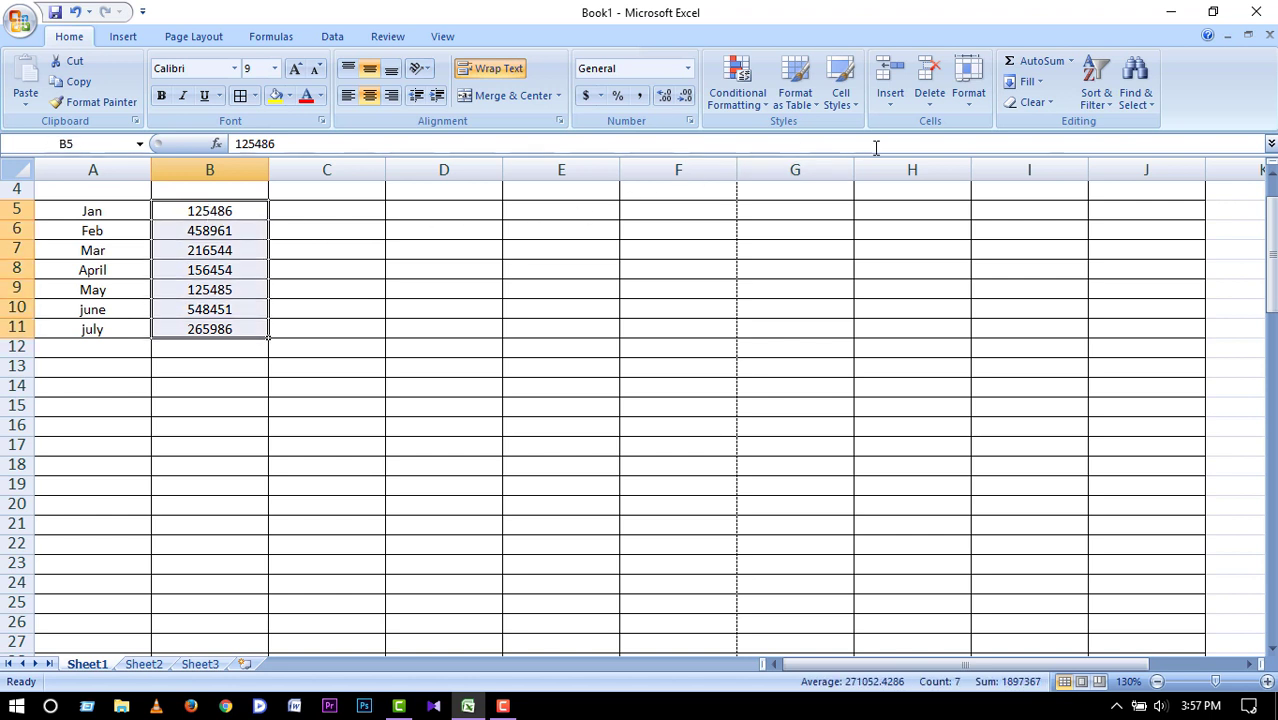
pyautogui.click(290, 42)
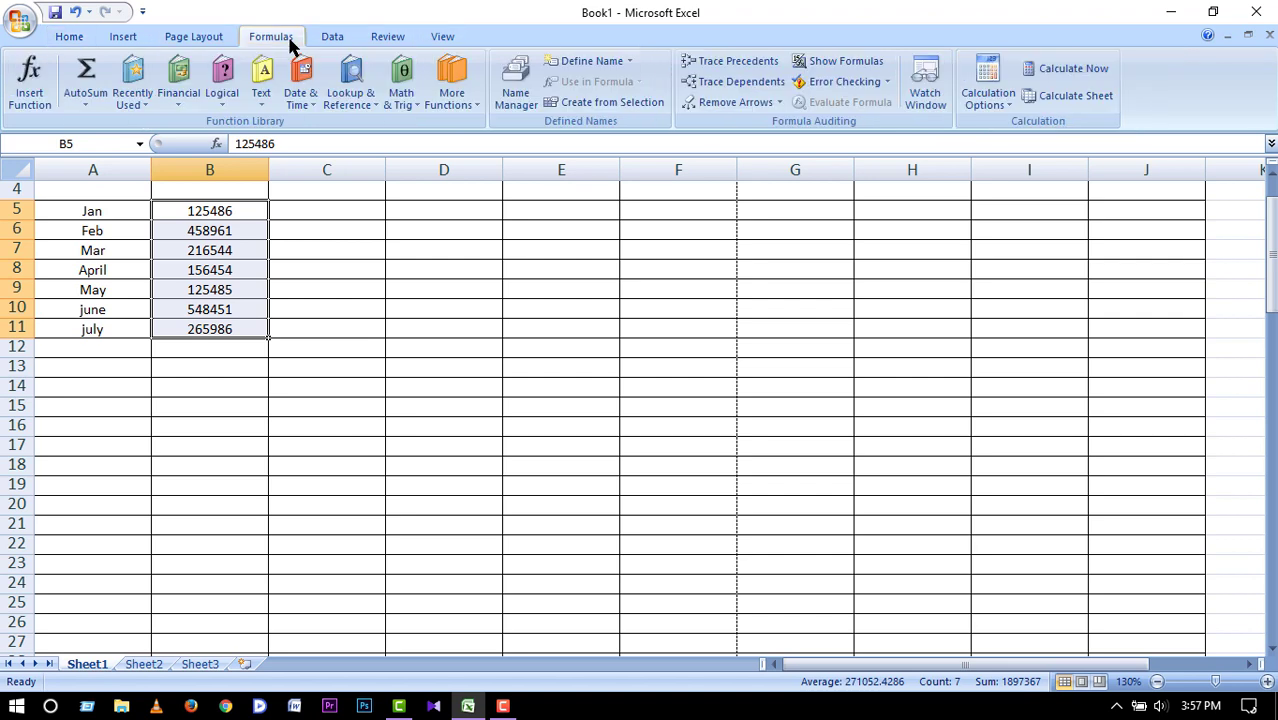
pyautogui.click(53, 40)
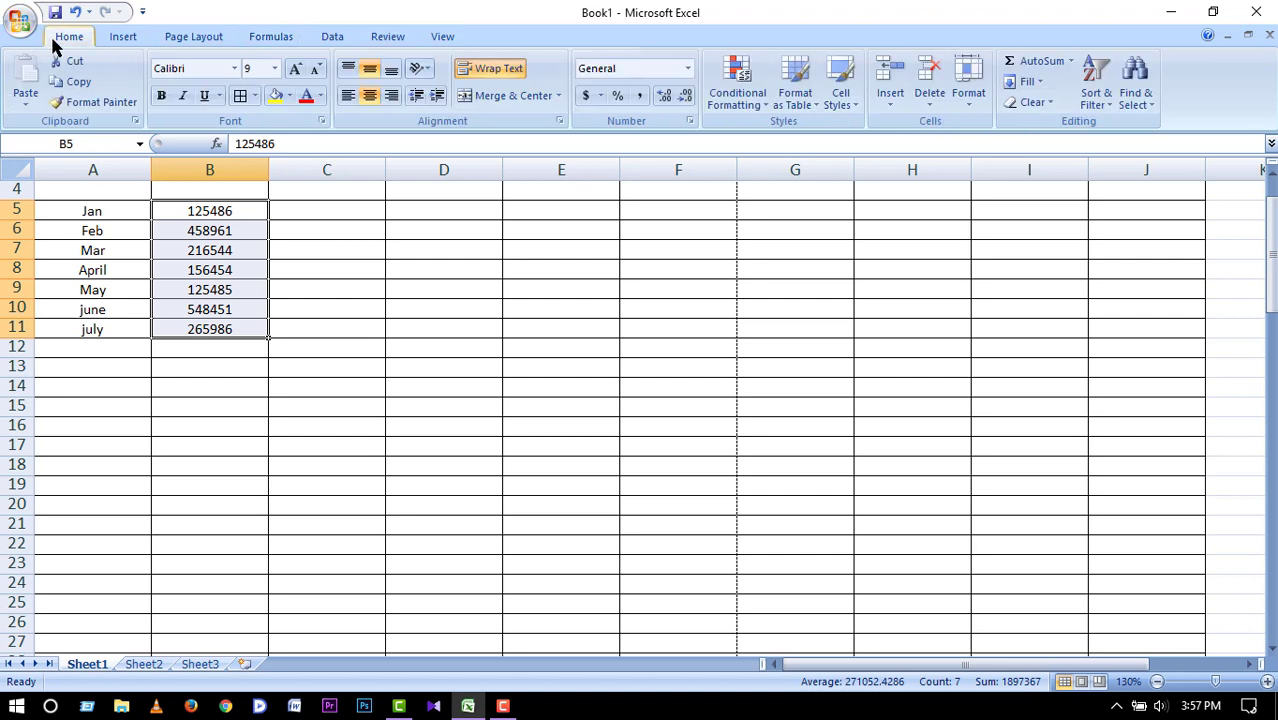
pyautogui.click(290, 42)
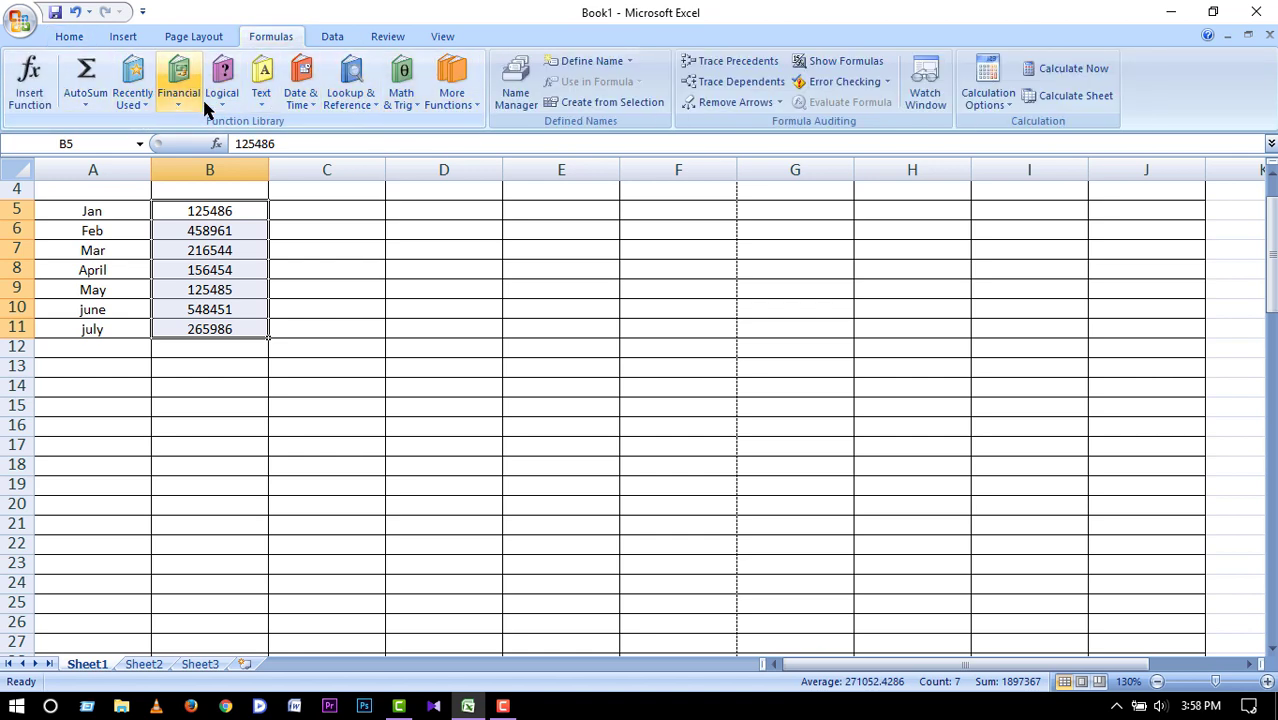
pyautogui.click(86, 105)
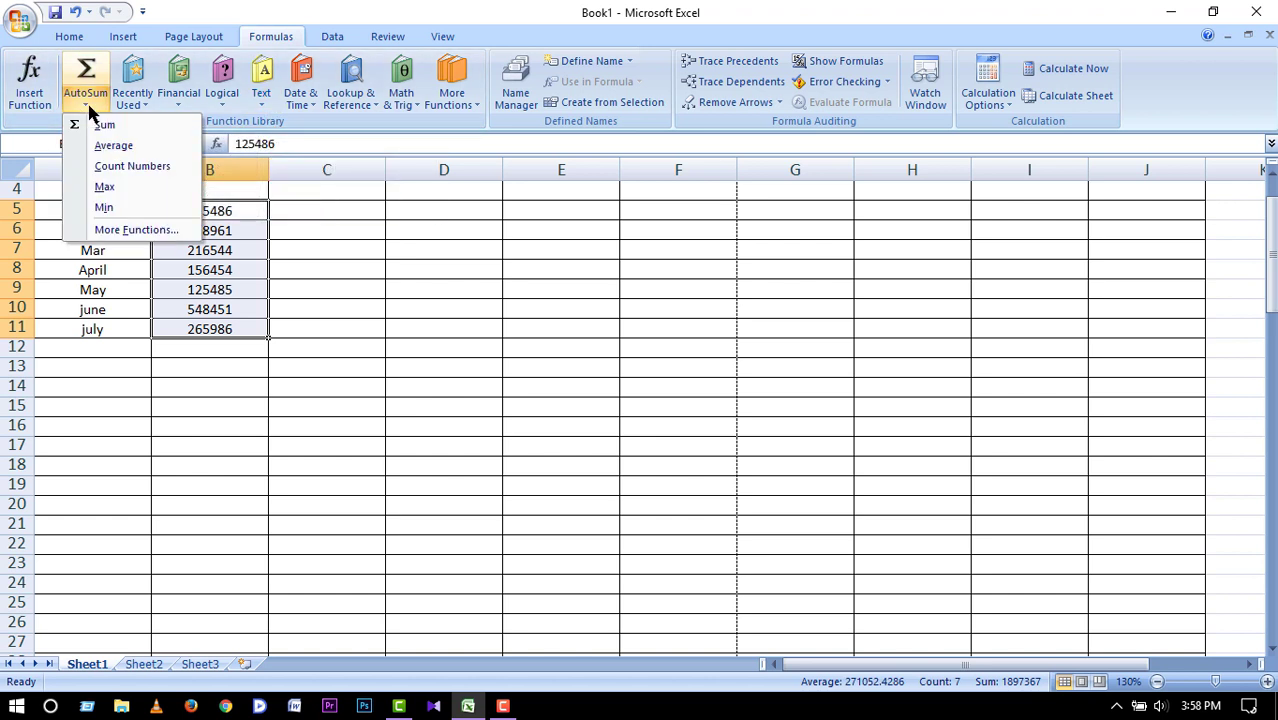
pyautogui.click(134, 125)
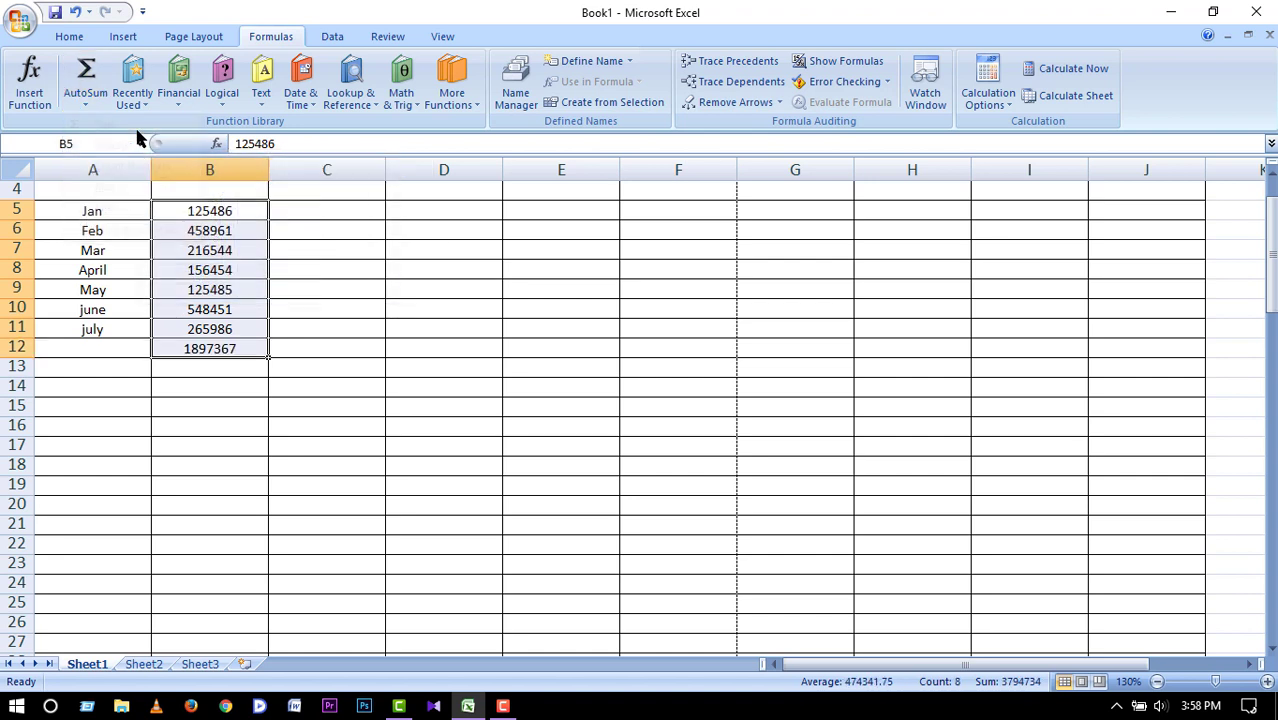
pyautogui.click(311, 349)
pyautogui.click(265, 348)
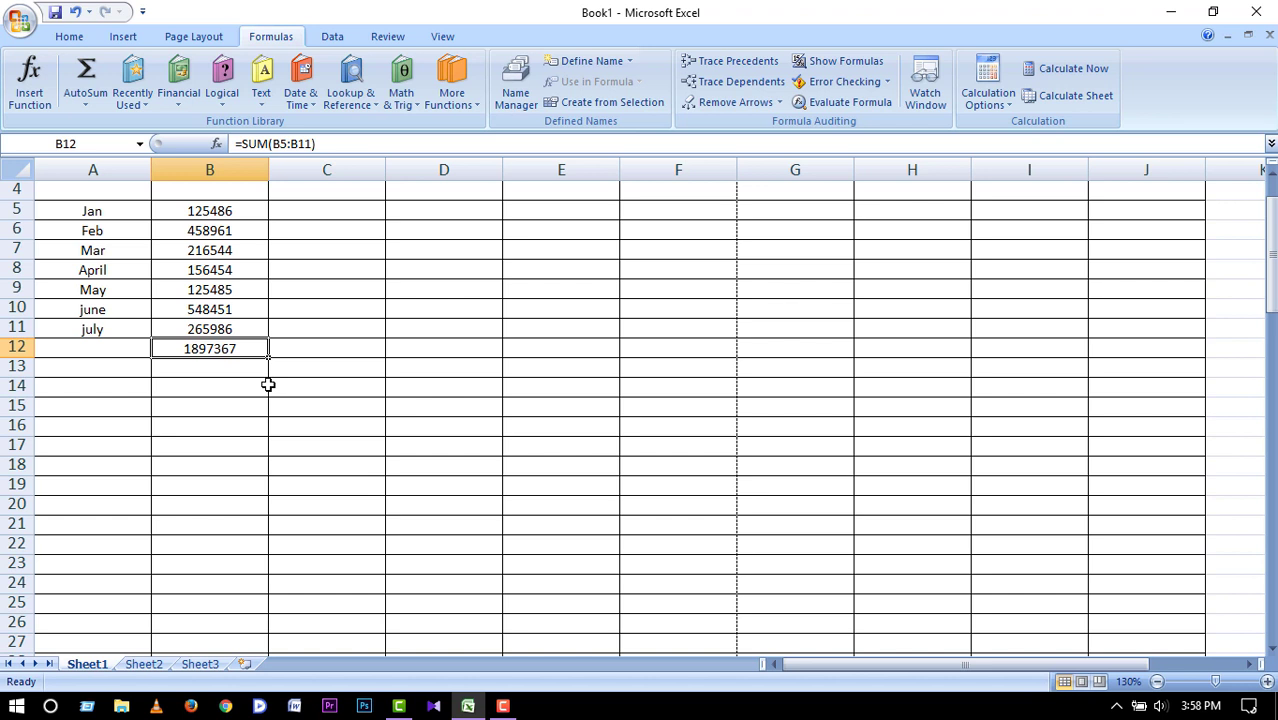
pyautogui.hotkey('ctrl', 'z')
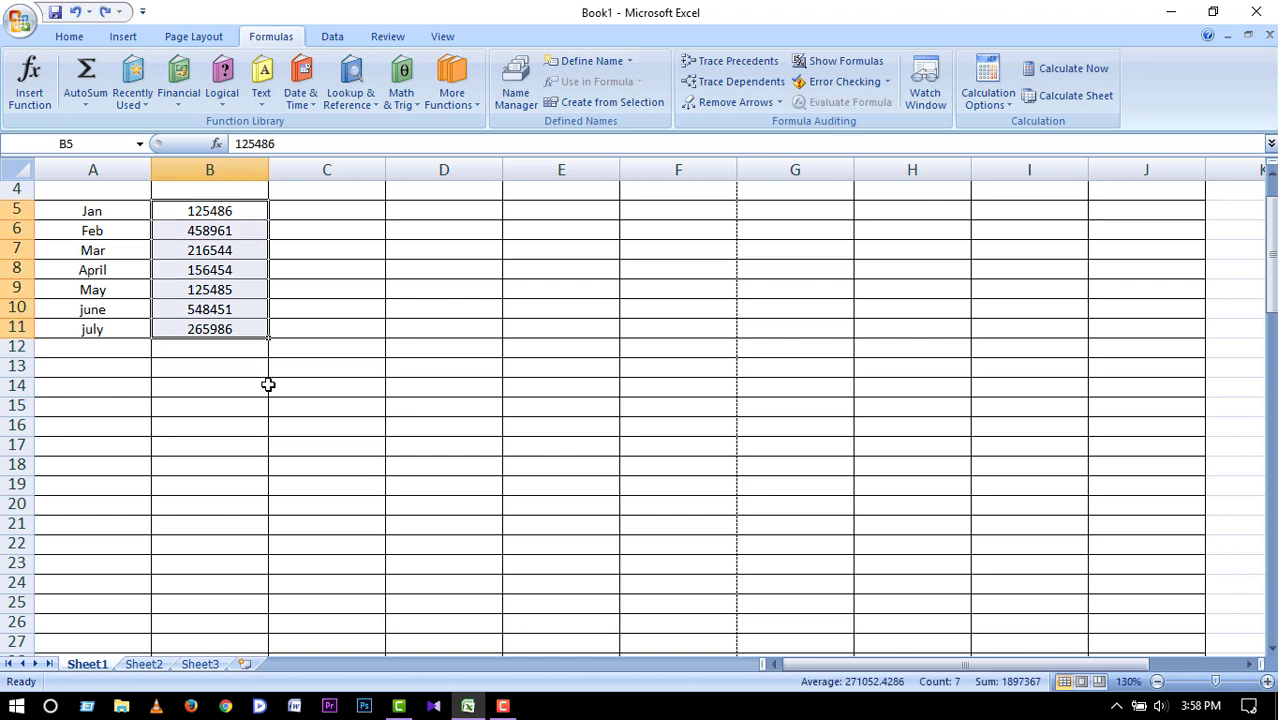
# Insert the maximum of B5:B11 in B12 with the AutoSum Max function, and undo it after checking the formula.
pyautogui.click(85, 105)
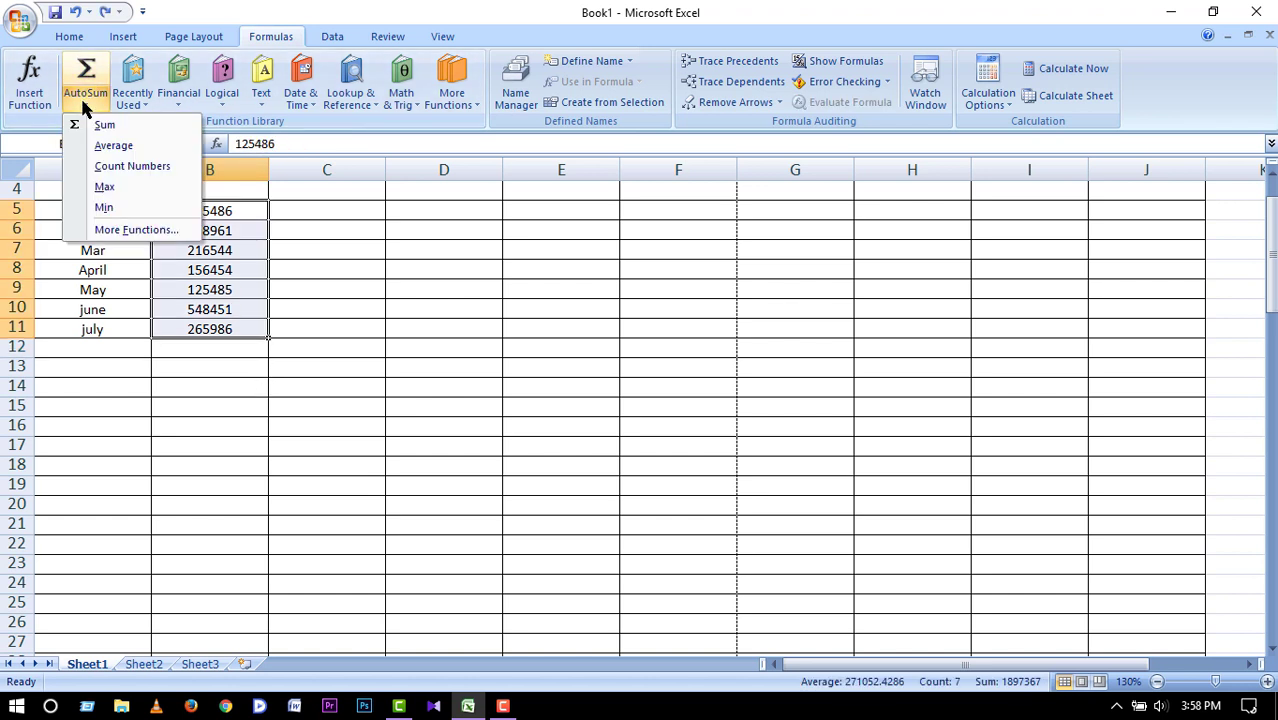
pyautogui.click(119, 190)
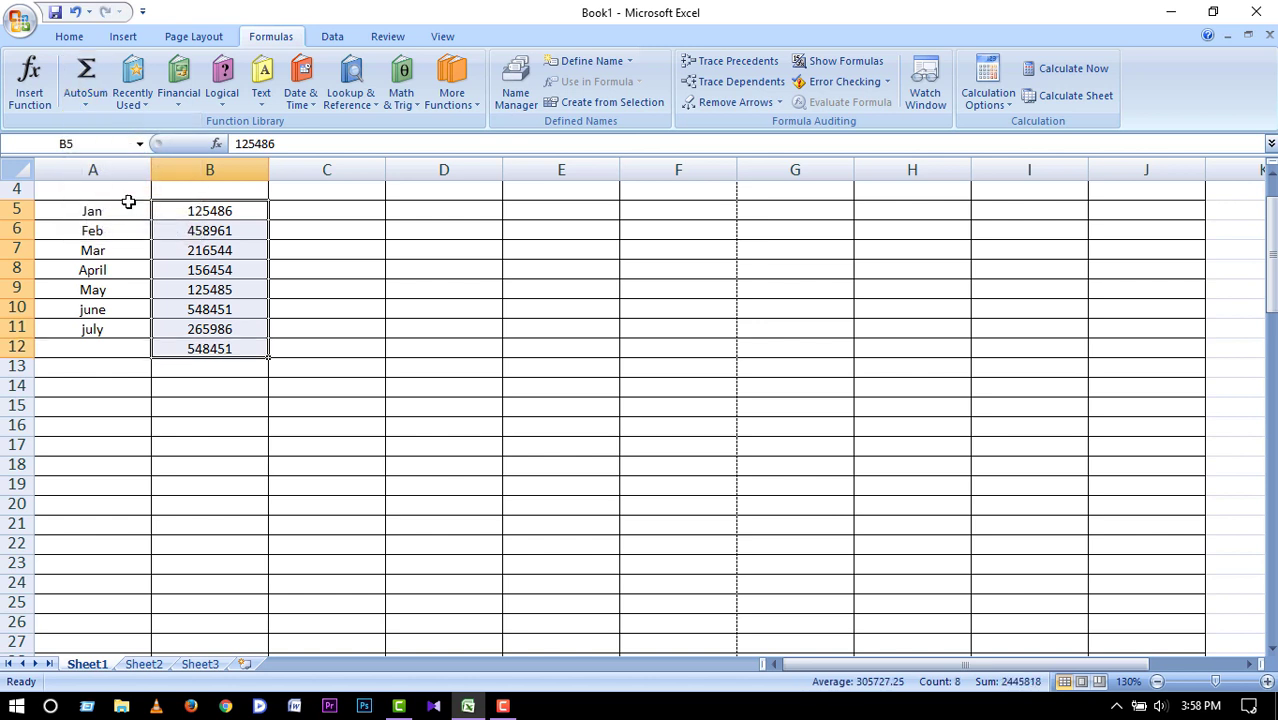
pyautogui.click(250, 350)
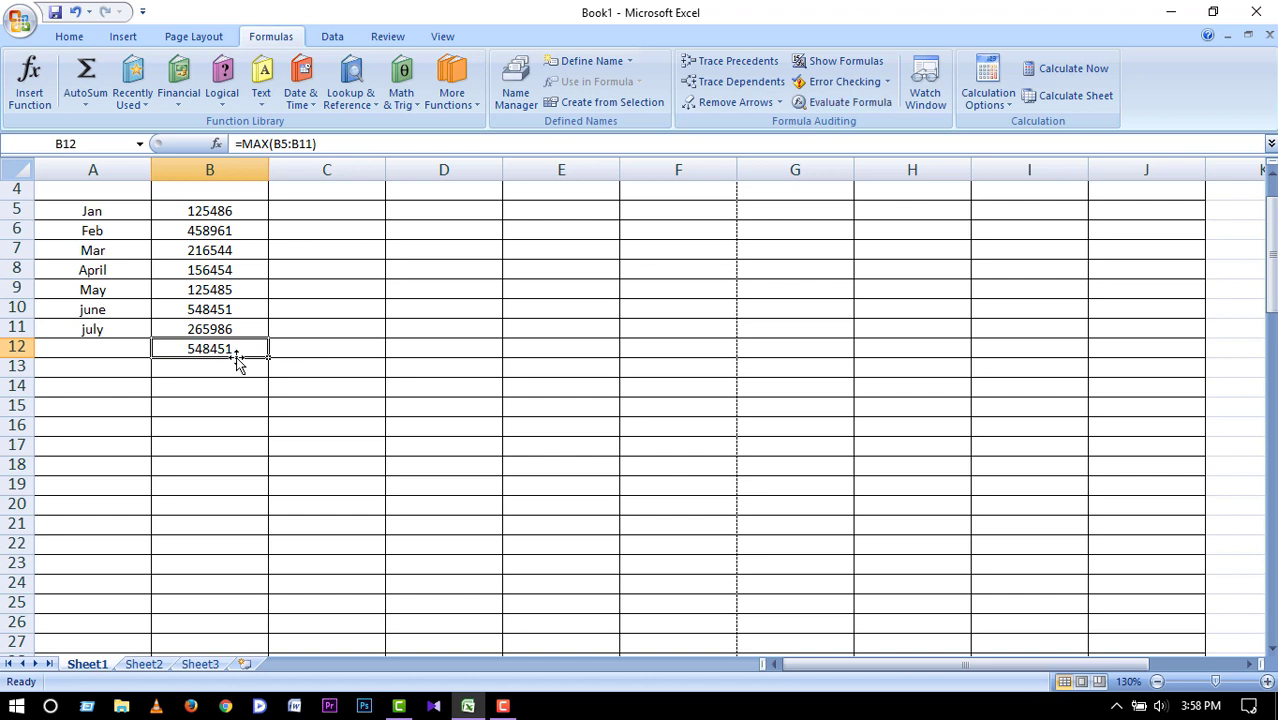
pyautogui.hotkey('ctrl', 'z')
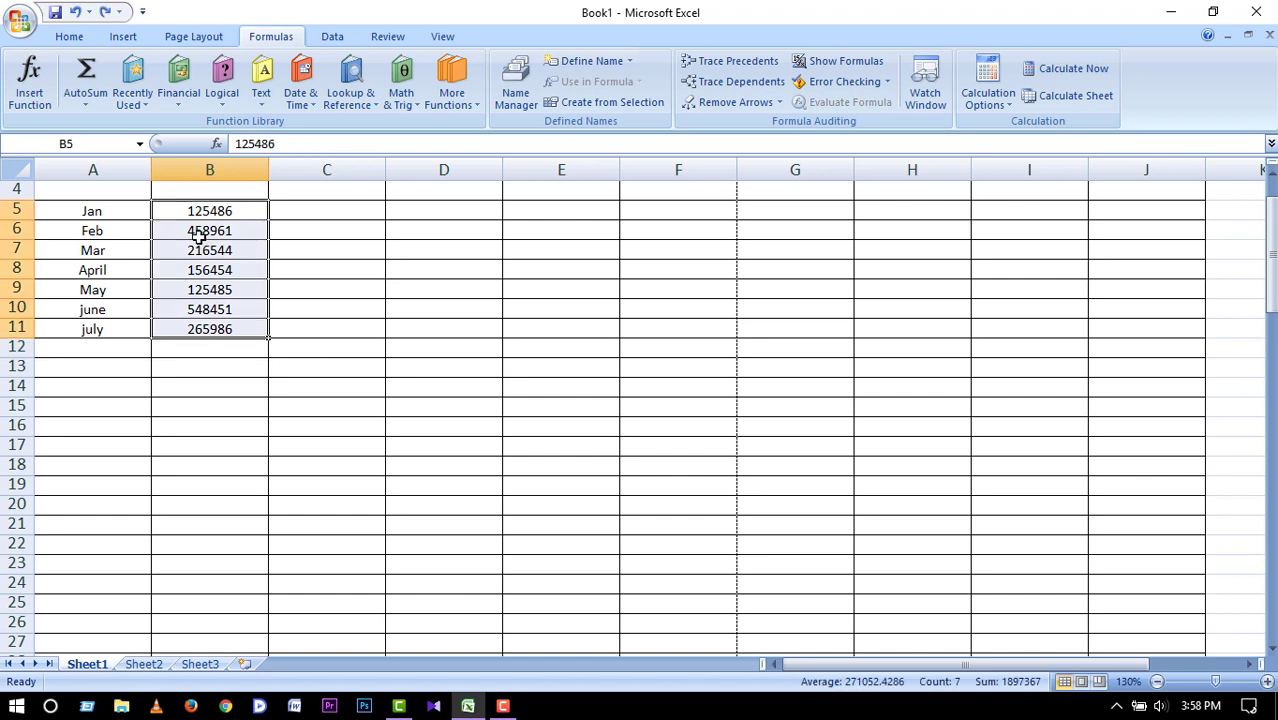
# Insert the minimum of B5:B11 in B12 with the AutoSum Min function and undo it.
pyautogui.click(87, 105)
pyautogui.click(112, 206)
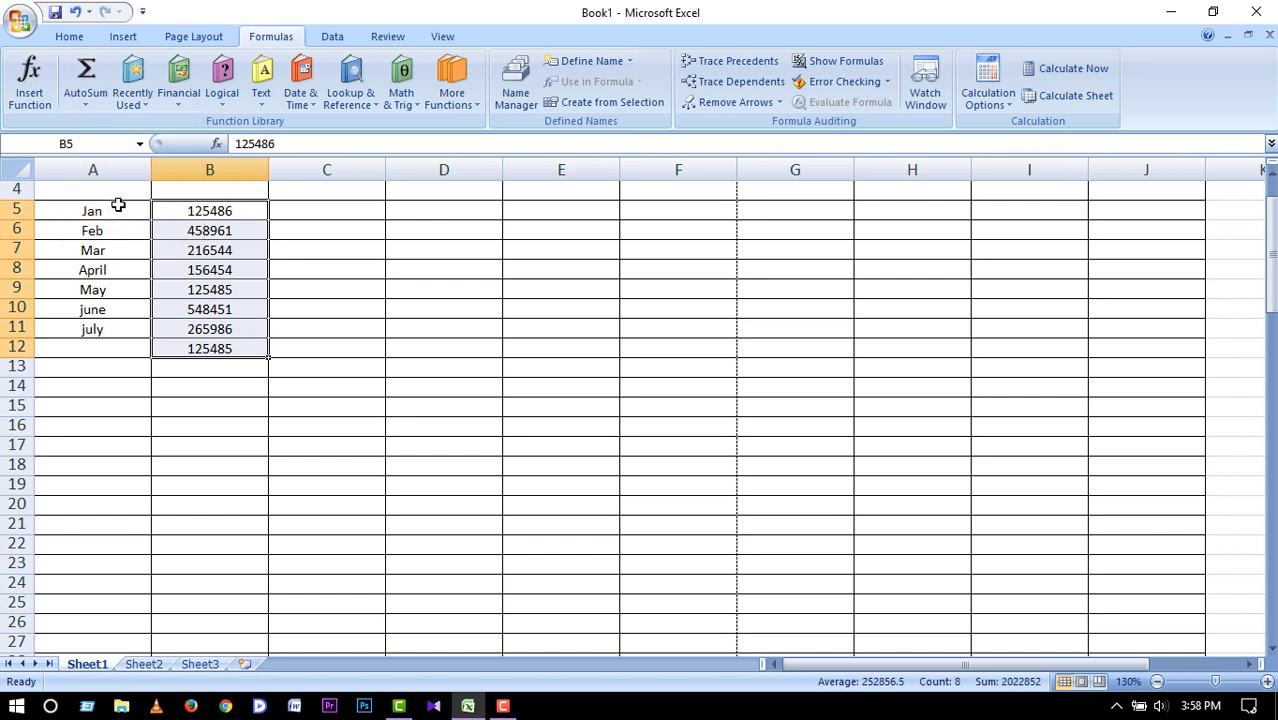
pyautogui.hotkey('ctrl', 'z')
# Count the entries of B5:B11 in B12 with the AutoSum Count Numbers function and undo it.
pyautogui.click(88, 103)
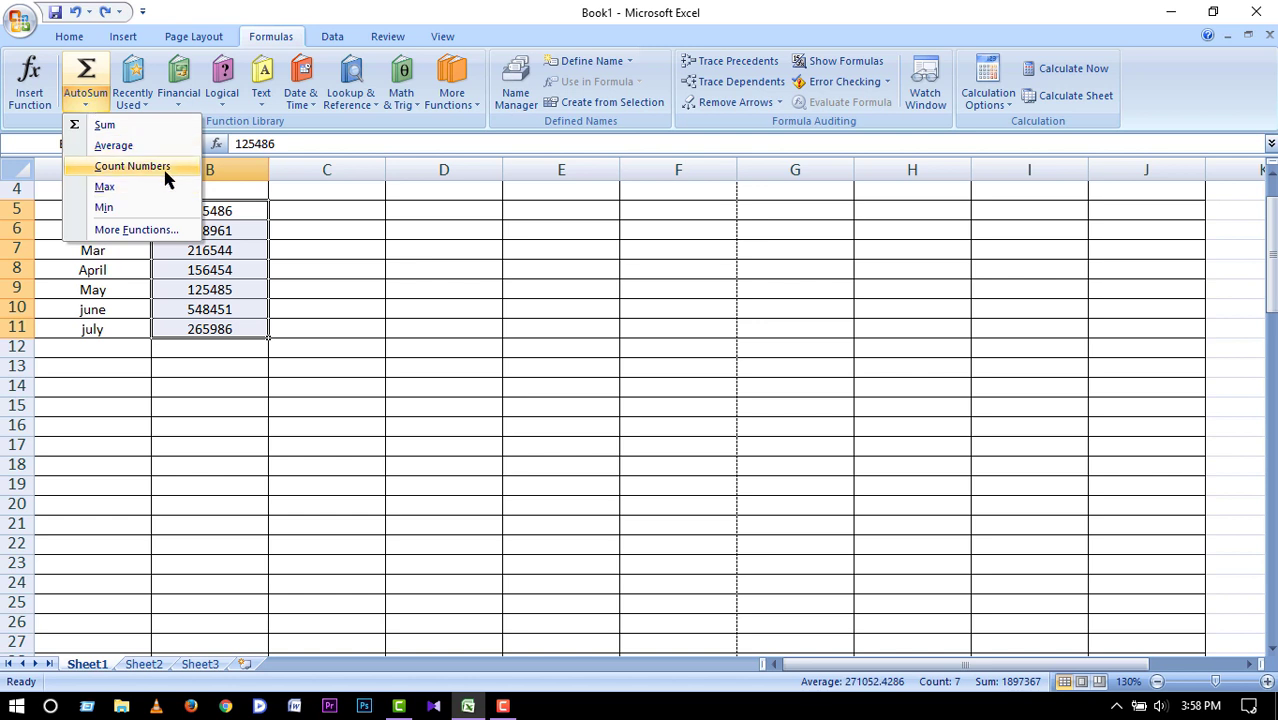
pyautogui.click(133, 166)
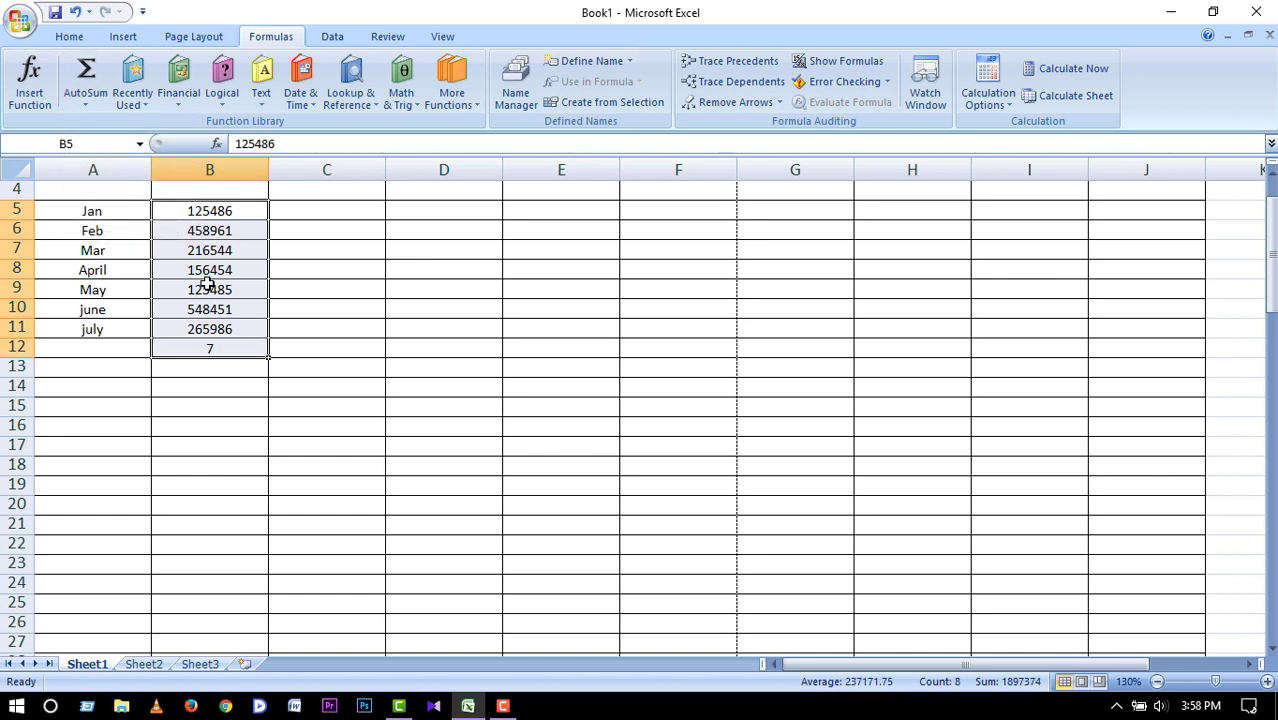
pyautogui.hotkey('ctrl', 'z')
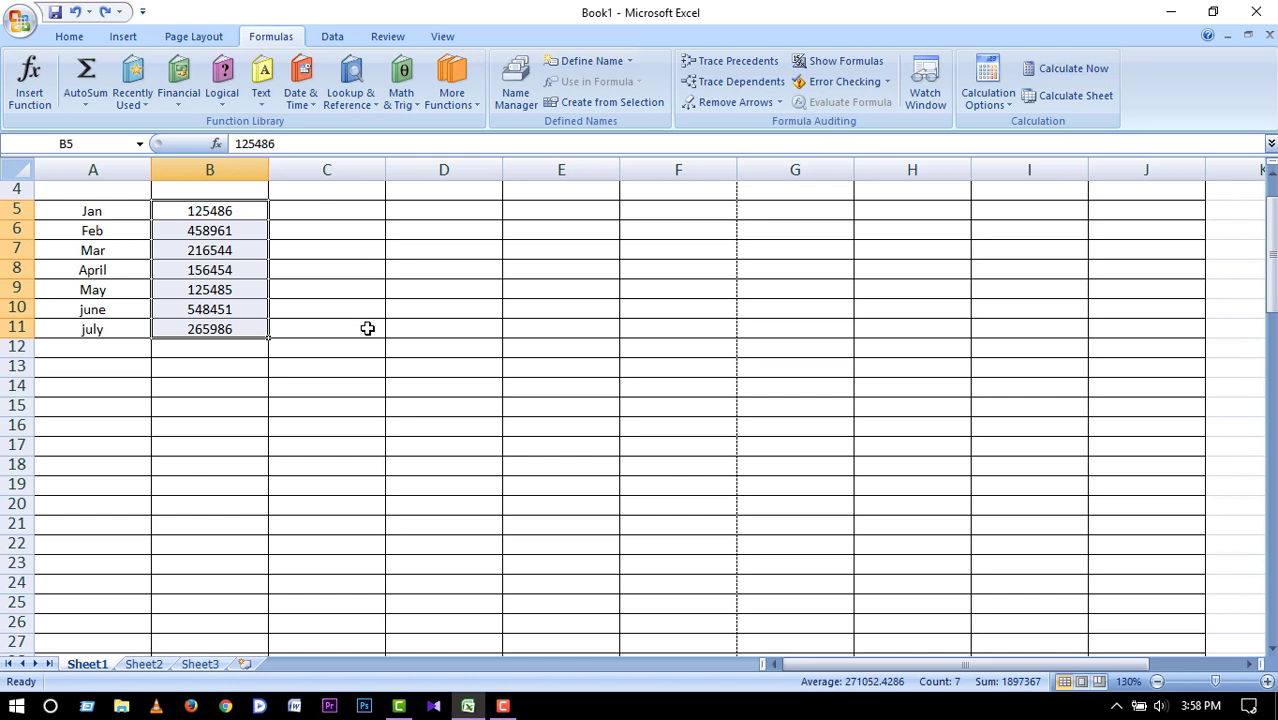
# Calculate the average of B5:B11 in B12 with the AutoSum Average function and undo it.
pyautogui.click(82, 100)
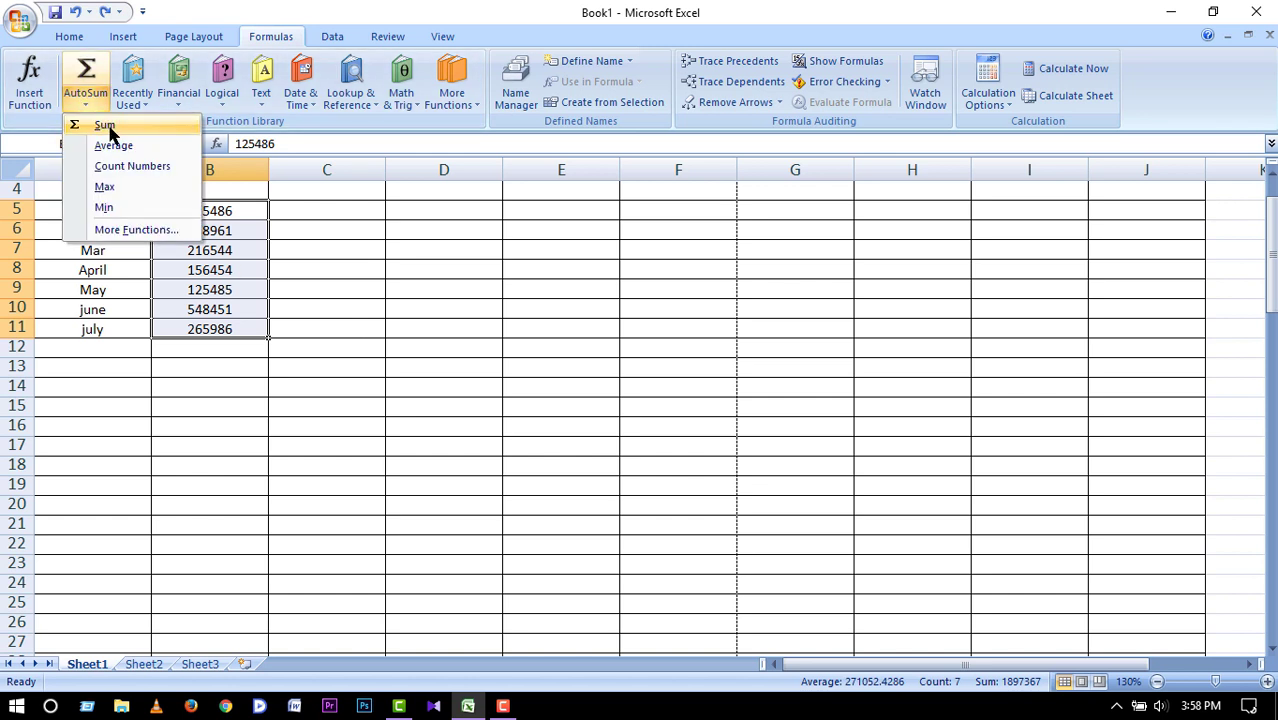
pyautogui.click(155, 145)
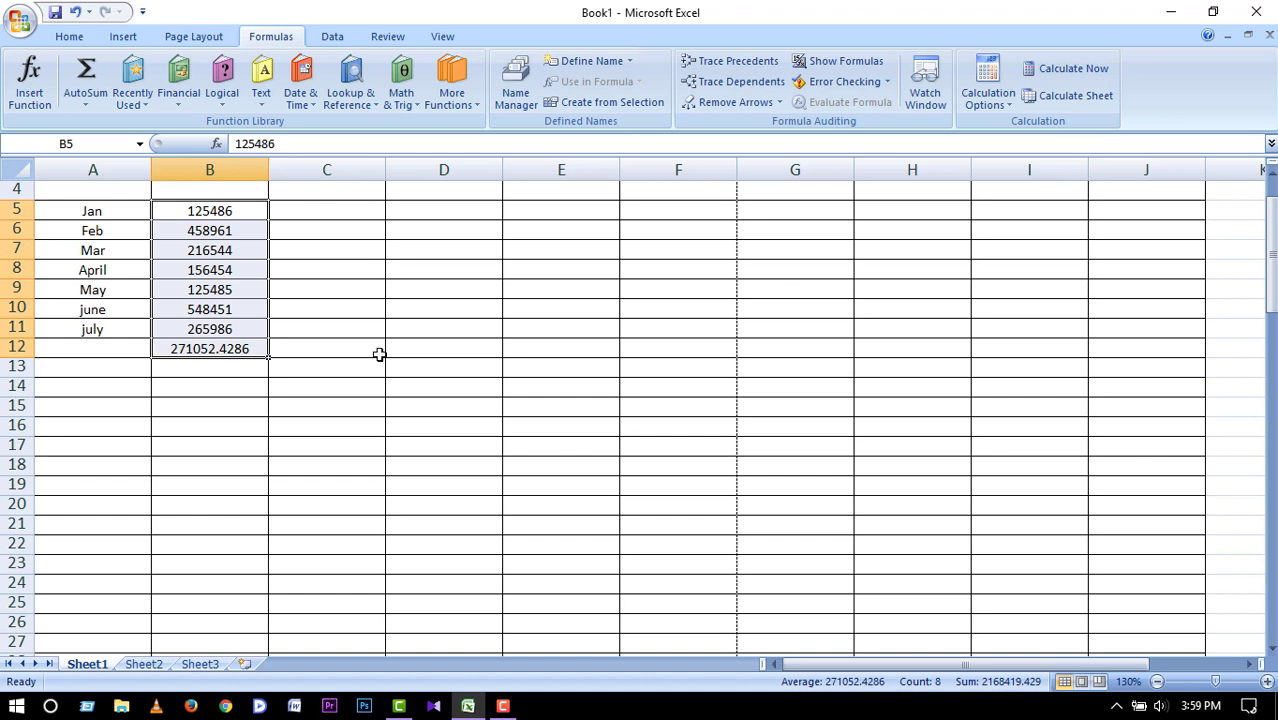
pyautogui.hotkey('ctrl', 'z')
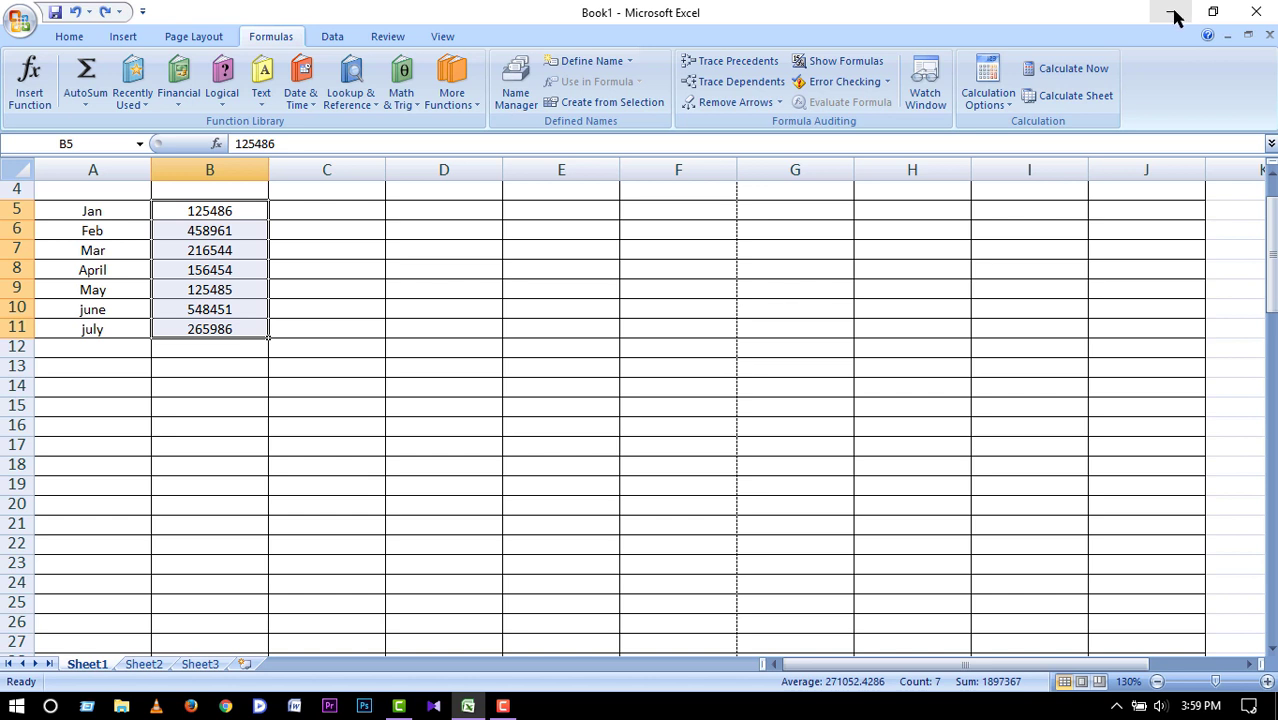
# Extend the selection to the month names and clear the contents of A5:B11.
pyautogui.hotkey('shift', 'Left')
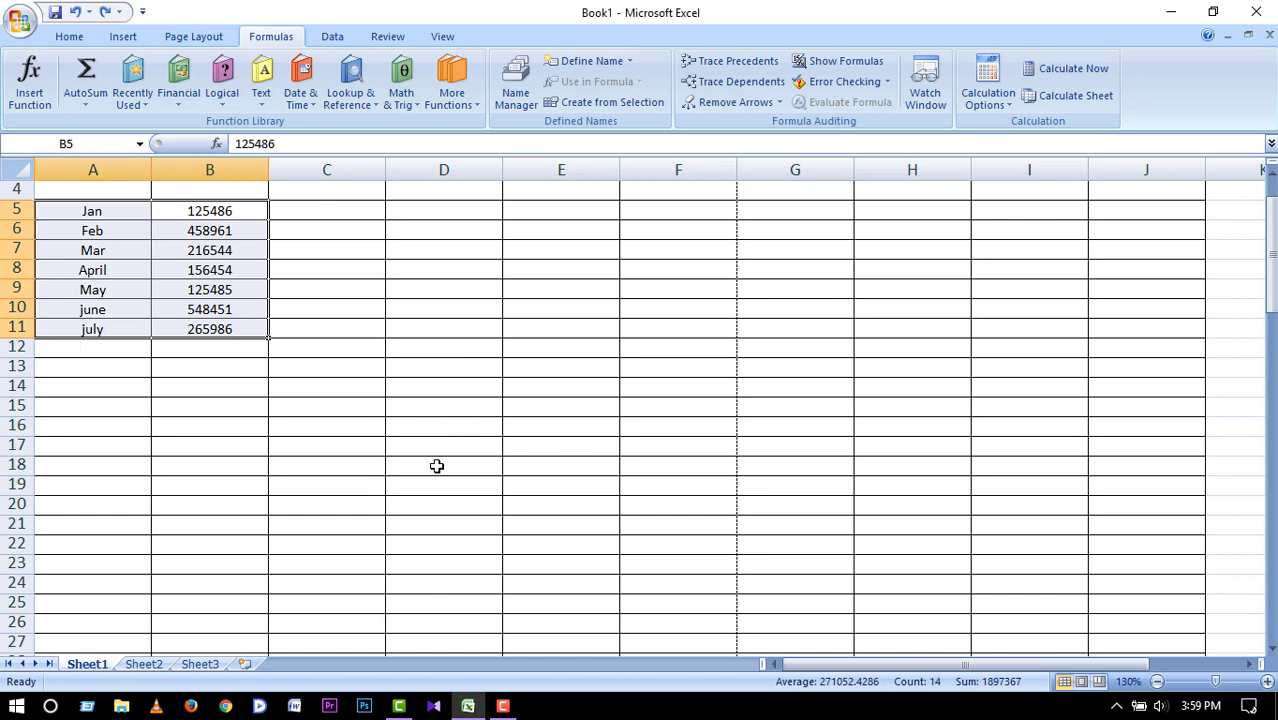
pyautogui.press('Delete')
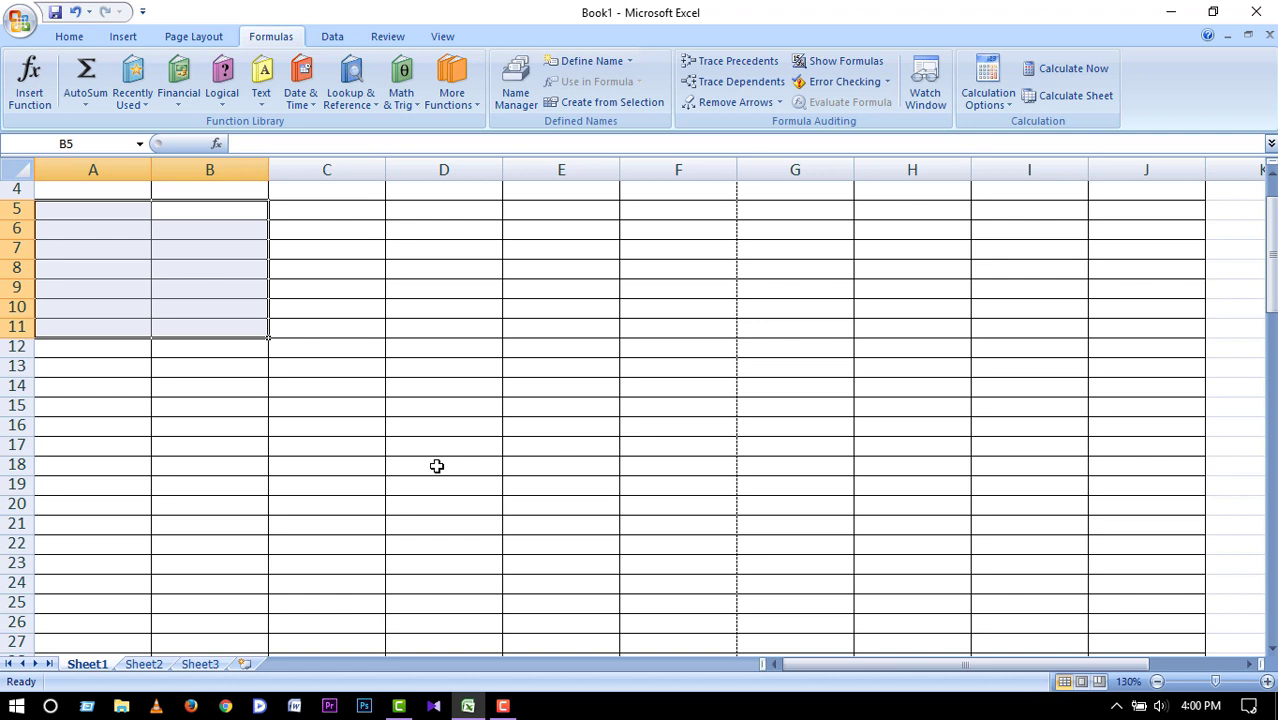
pyautogui.click(503, 706)
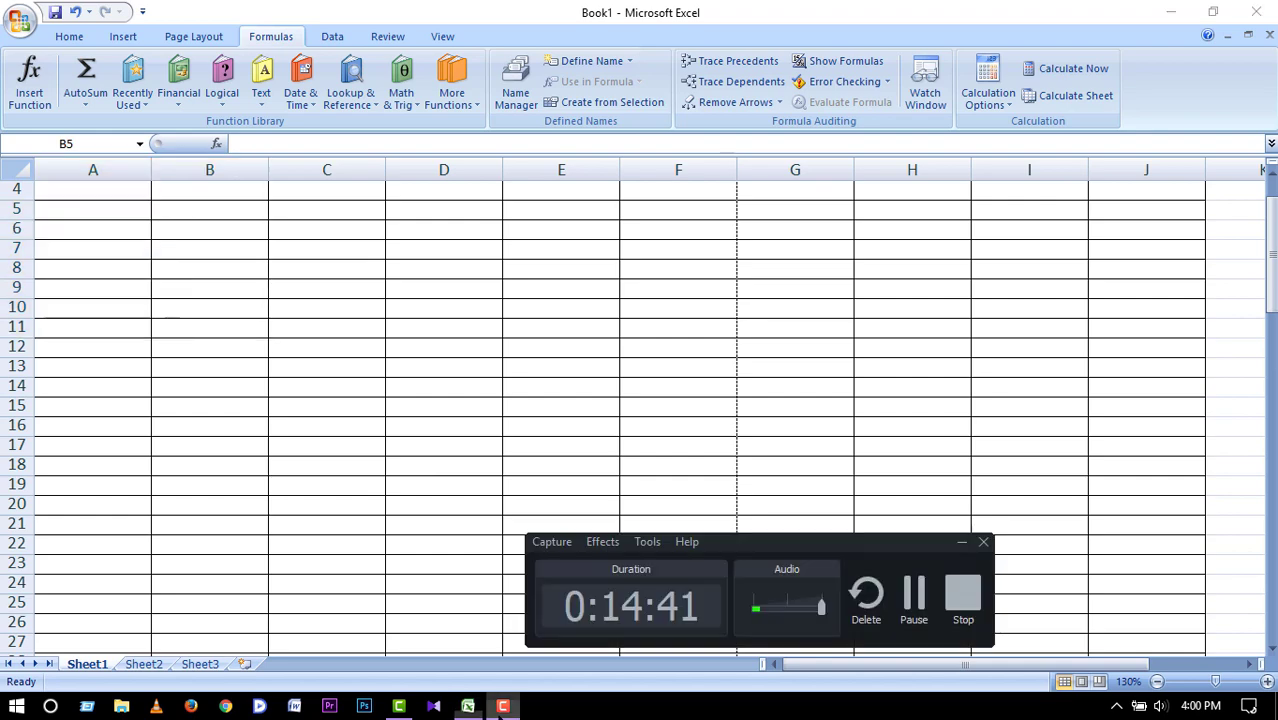
pyautogui.click(963, 594)
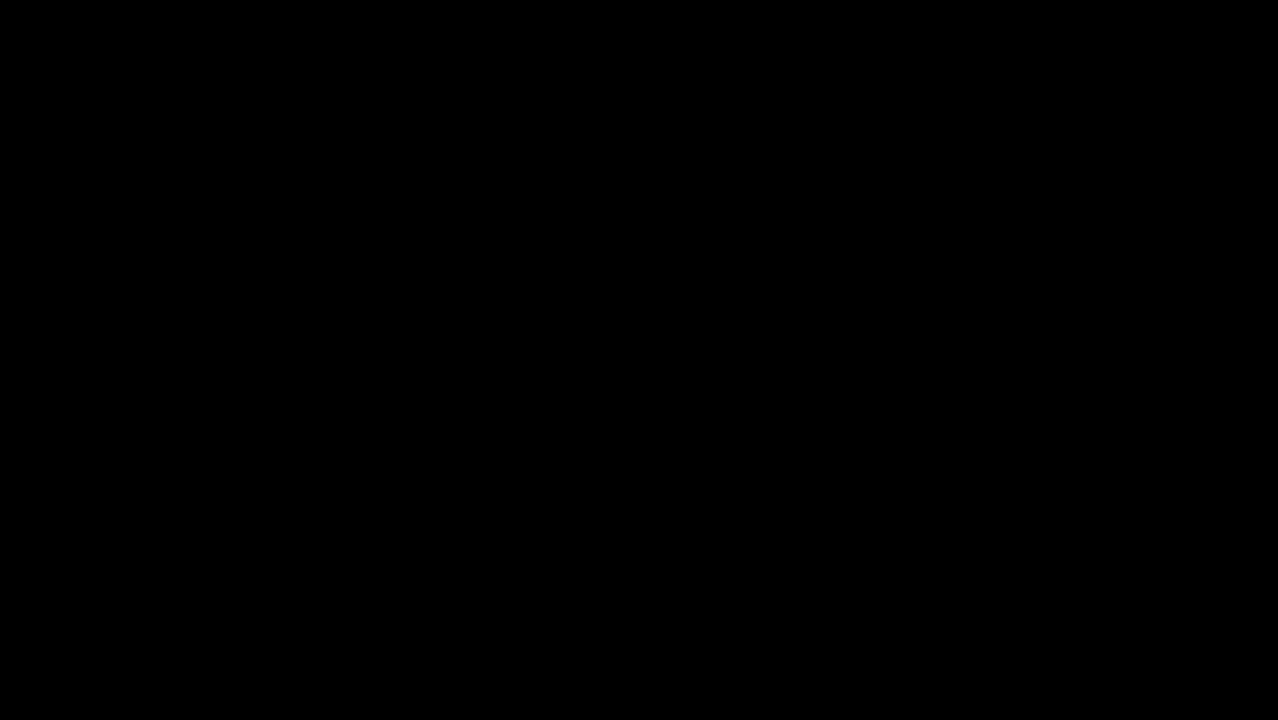